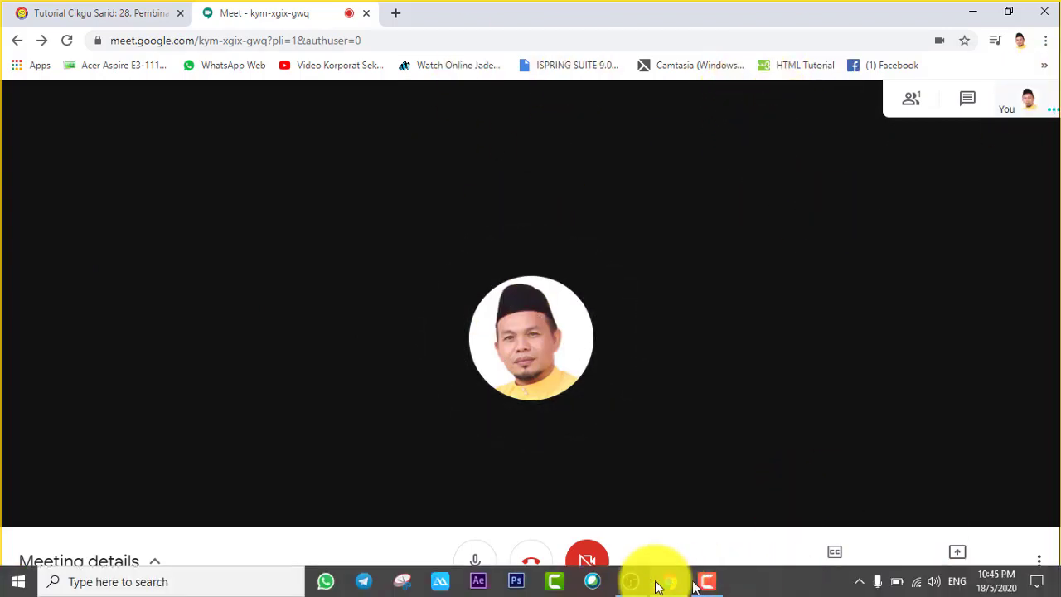
Switch to OBS Studio, bring its window fully into view and maximize it
click(638, 586)
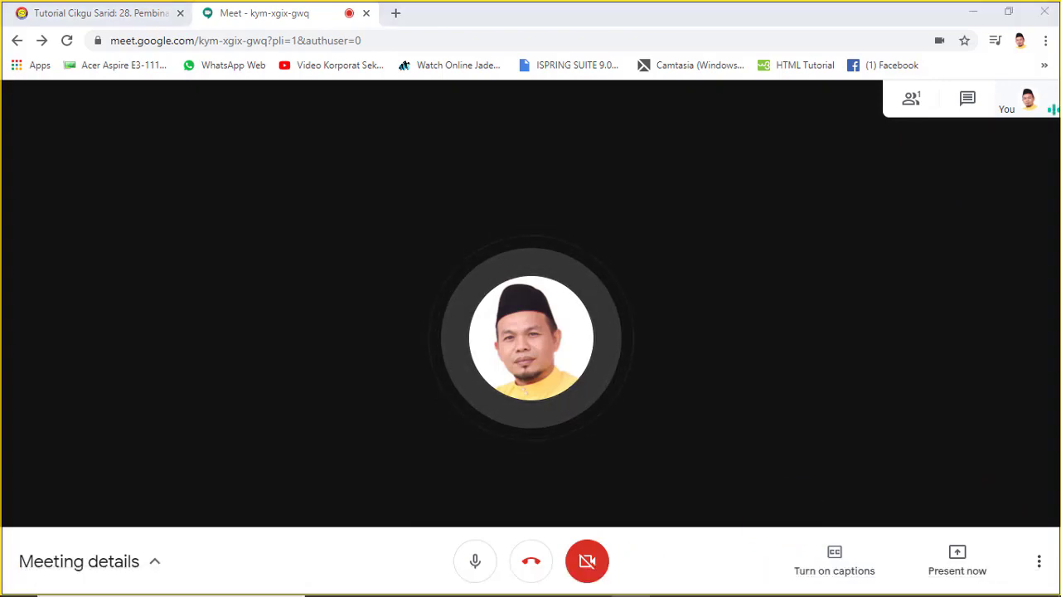
drag(1028, 163, 680, 38)
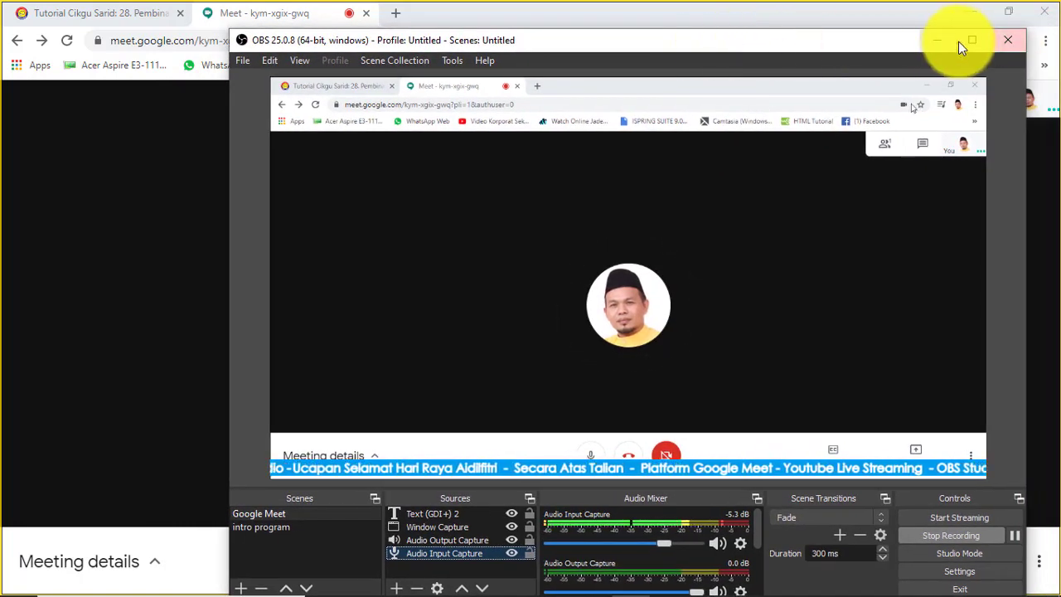
click(971, 40)
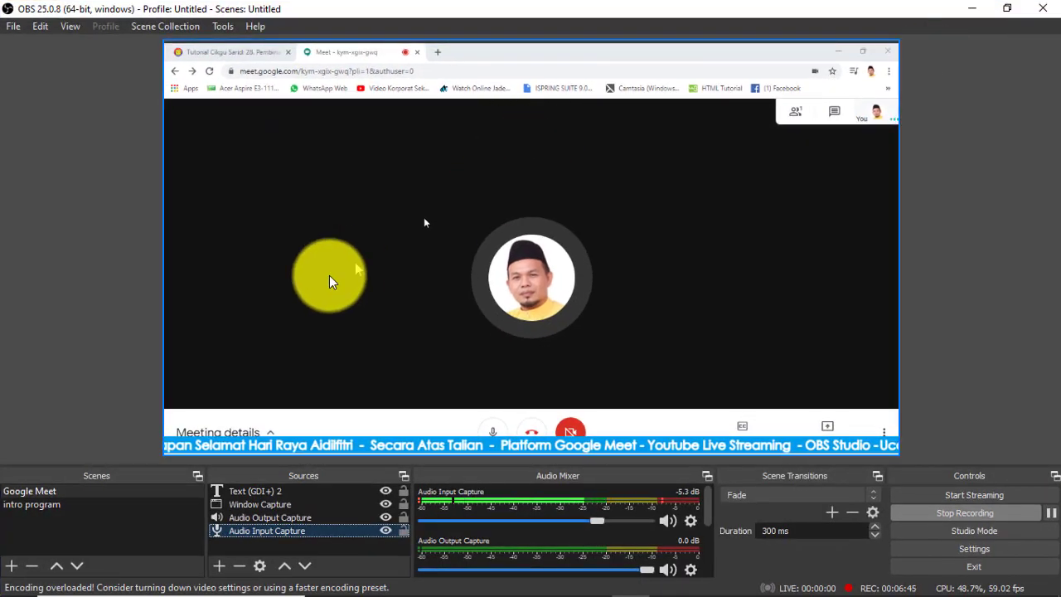
Show the intro program scene and inspect its scrolling text, audio input capture and audio output capture sources
click(59, 503)
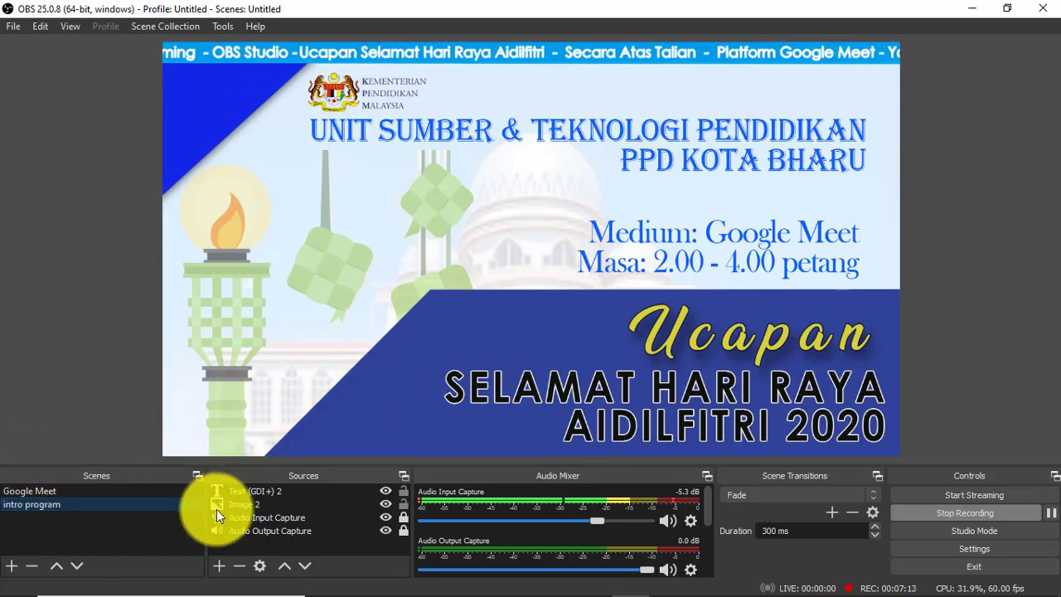
click(256, 492)
click(256, 494)
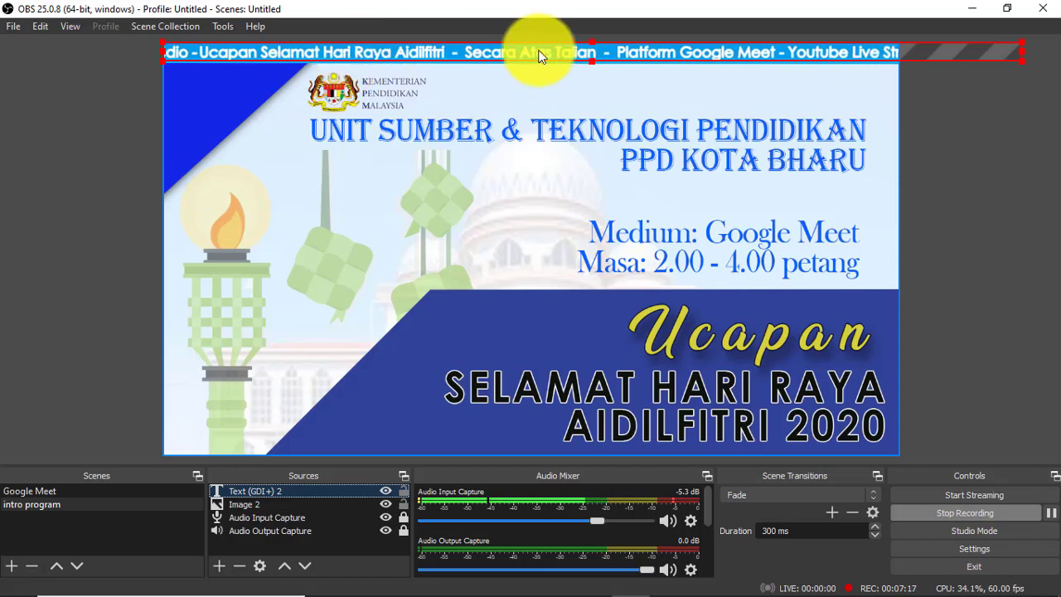
click(273, 489)
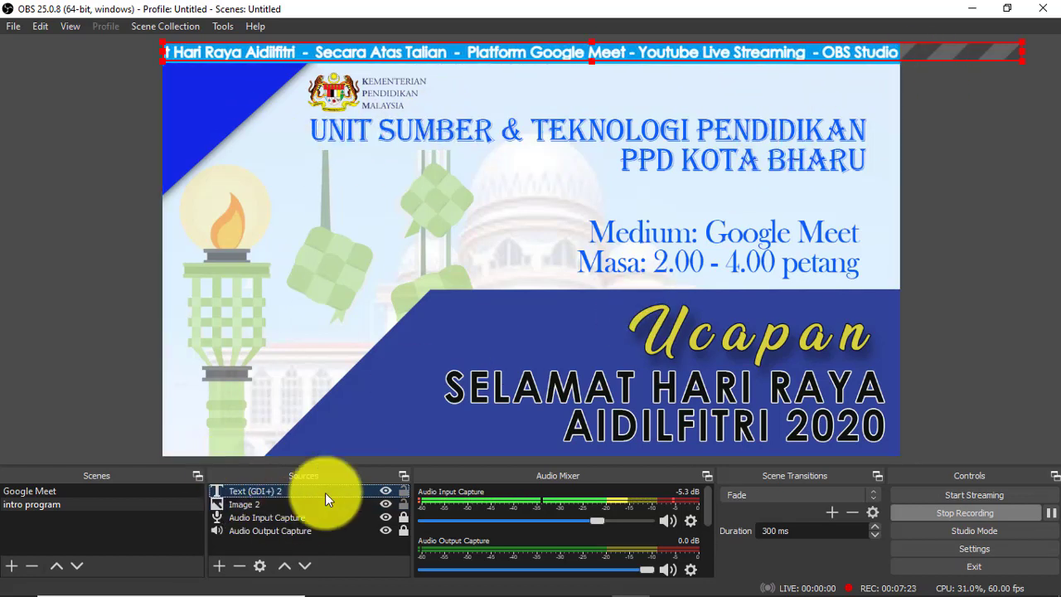
click(275, 515)
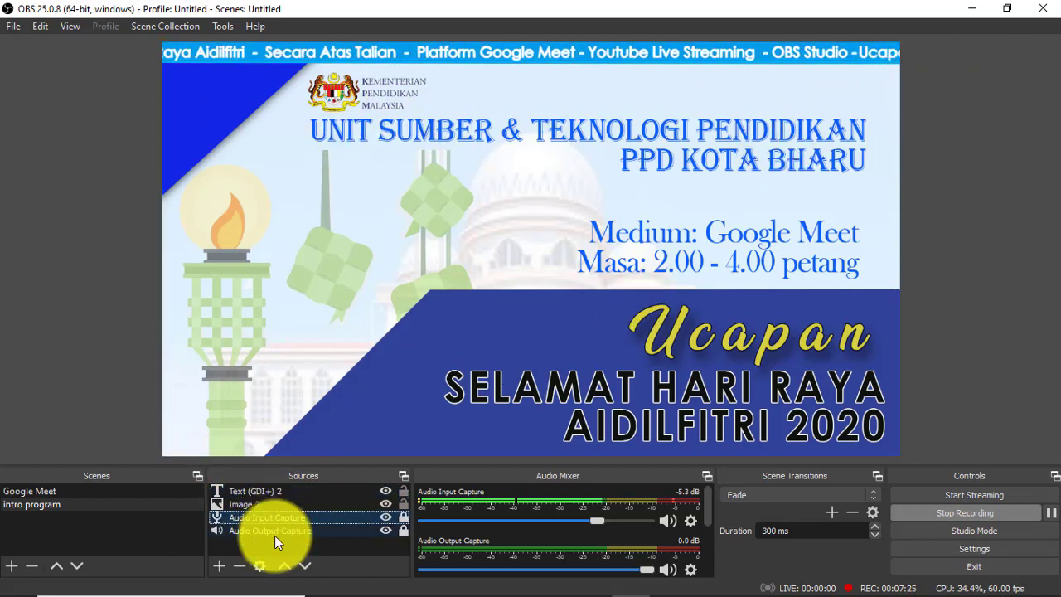
click(282, 531)
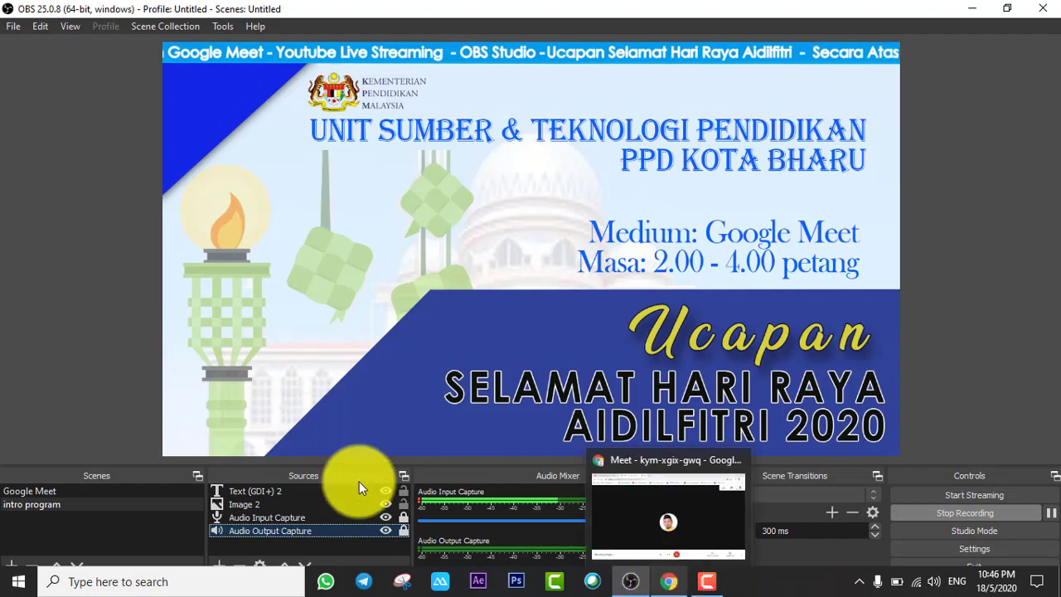
Check the Meet call in Chrome, return to OBS Studio and alternate between both scenes, ending on Google Meet
click(668, 579)
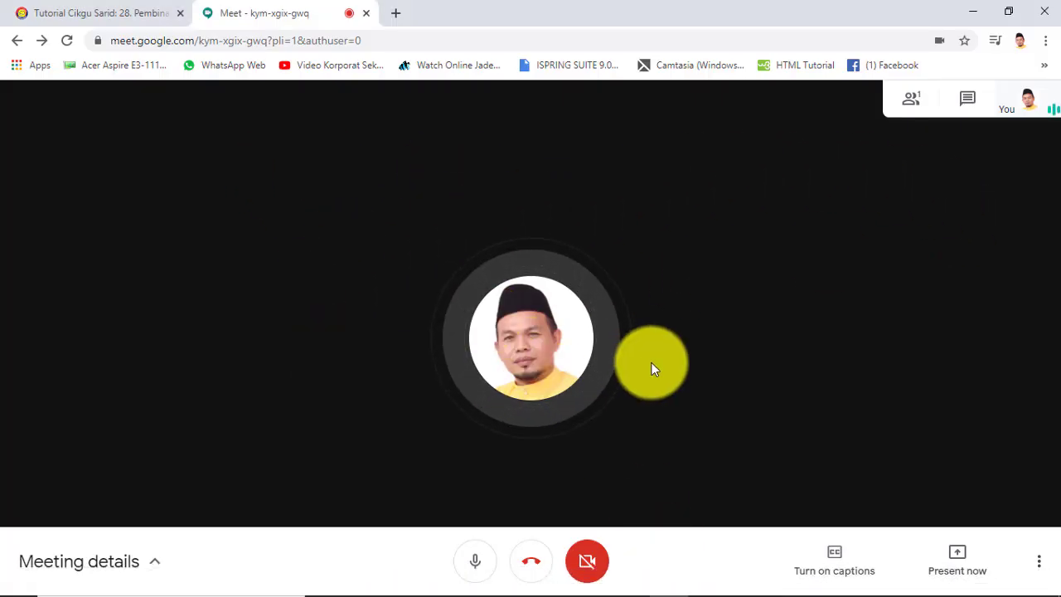
click(636, 580)
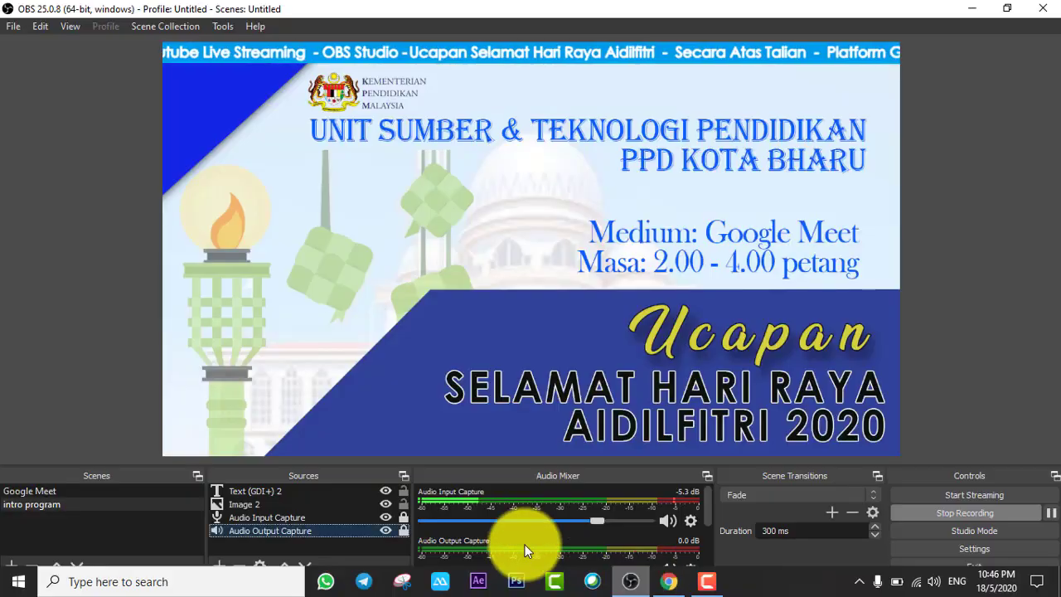
click(67, 494)
click(58, 503)
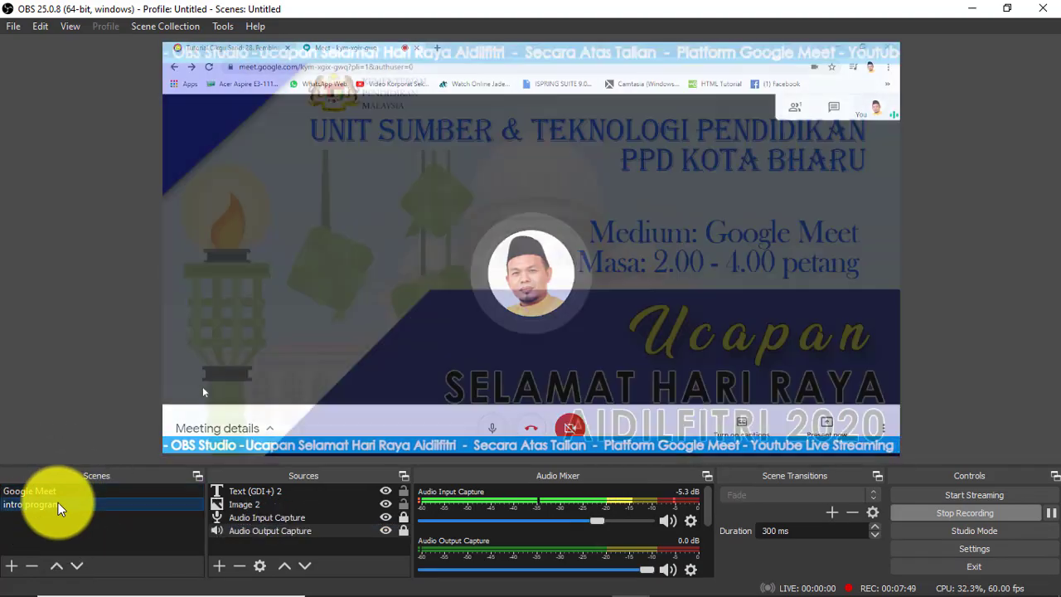
click(59, 487)
click(57, 501)
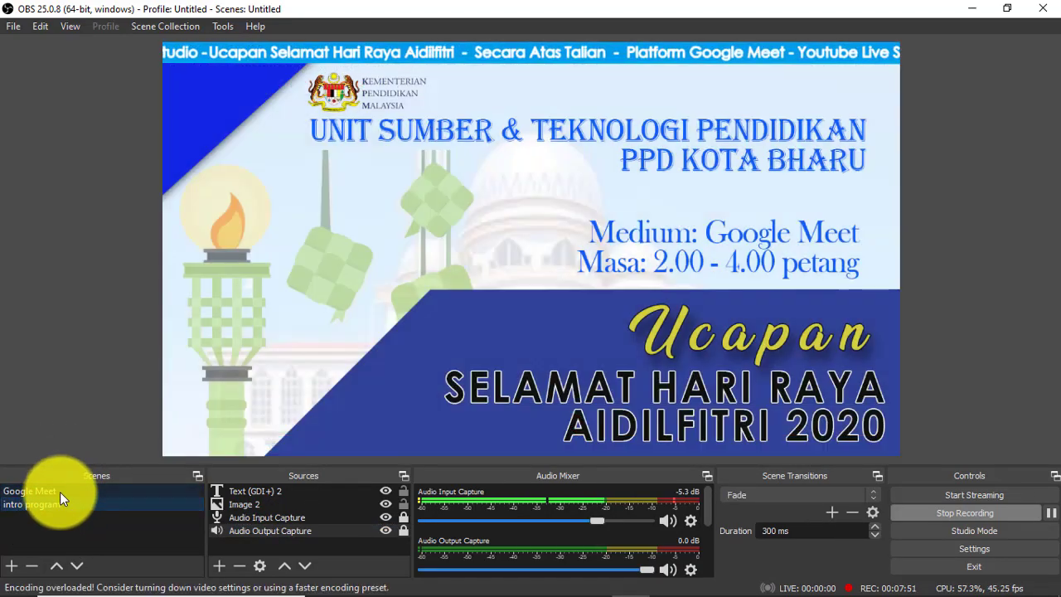
click(59, 492)
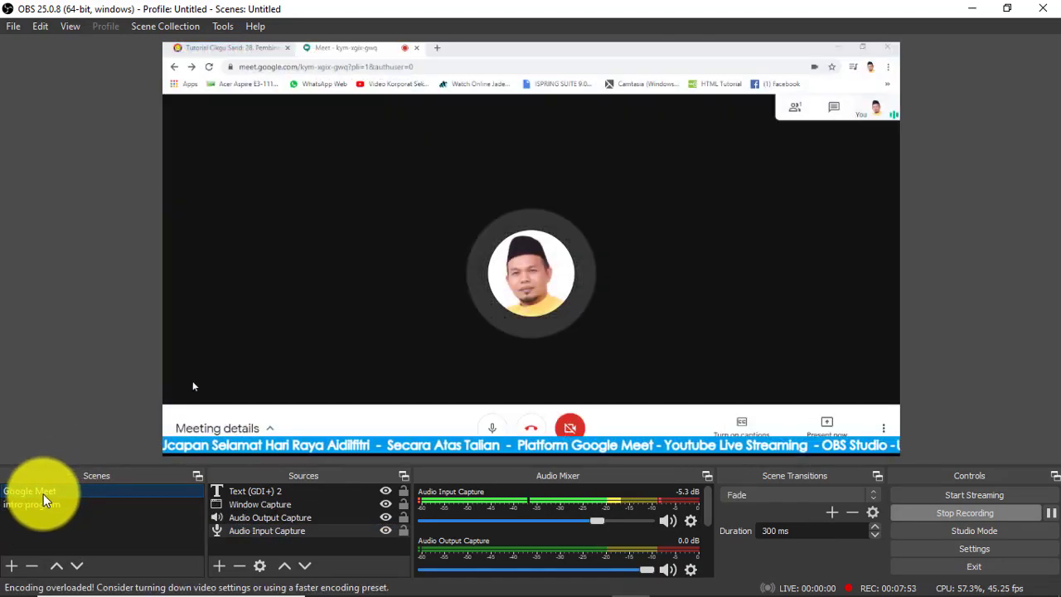
Inspect the scrolling text and Window Capture sources of the Google Meet scene in the preview
click(258, 492)
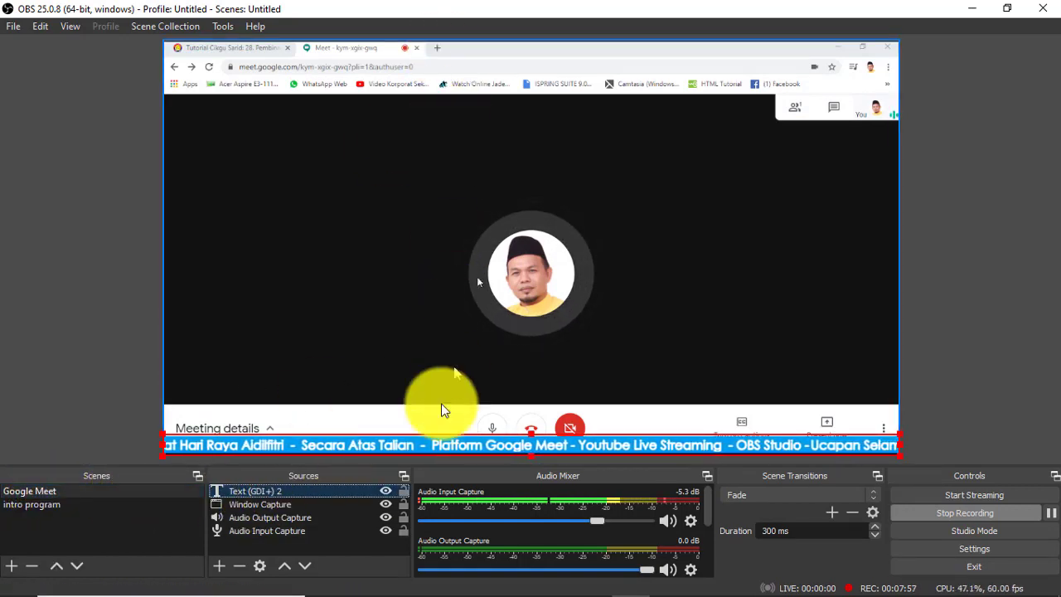
click(404, 446)
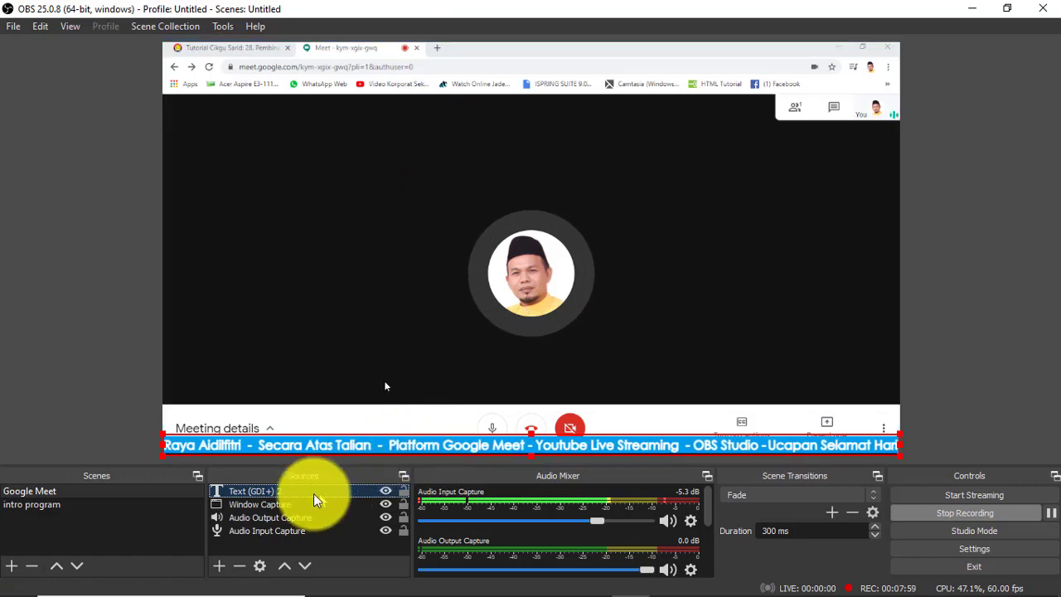
click(278, 506)
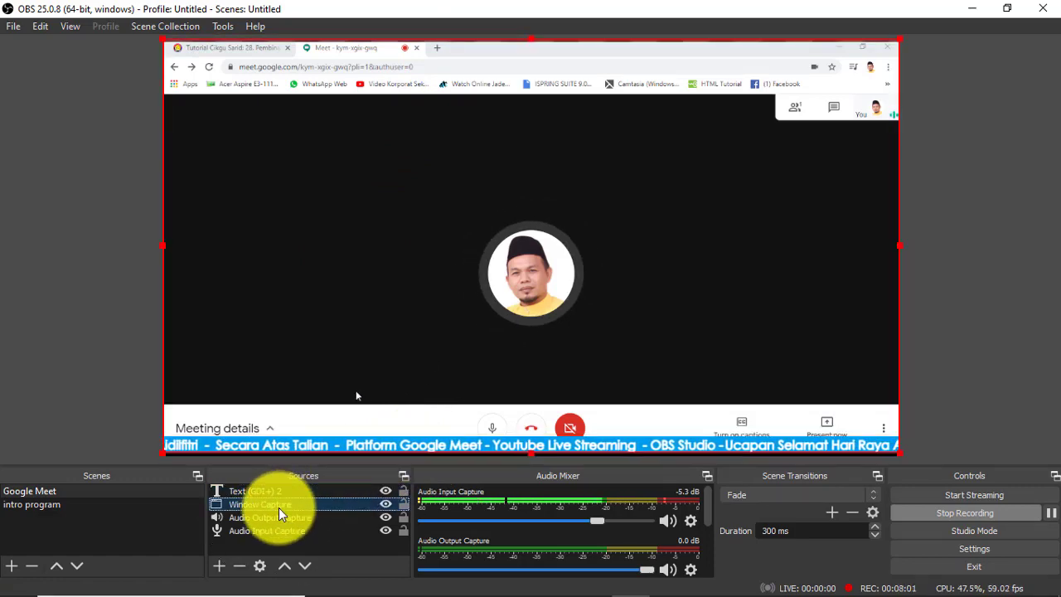
Switch to Chrome and open youtube.com in a new tab
mouse_move(748, 587)
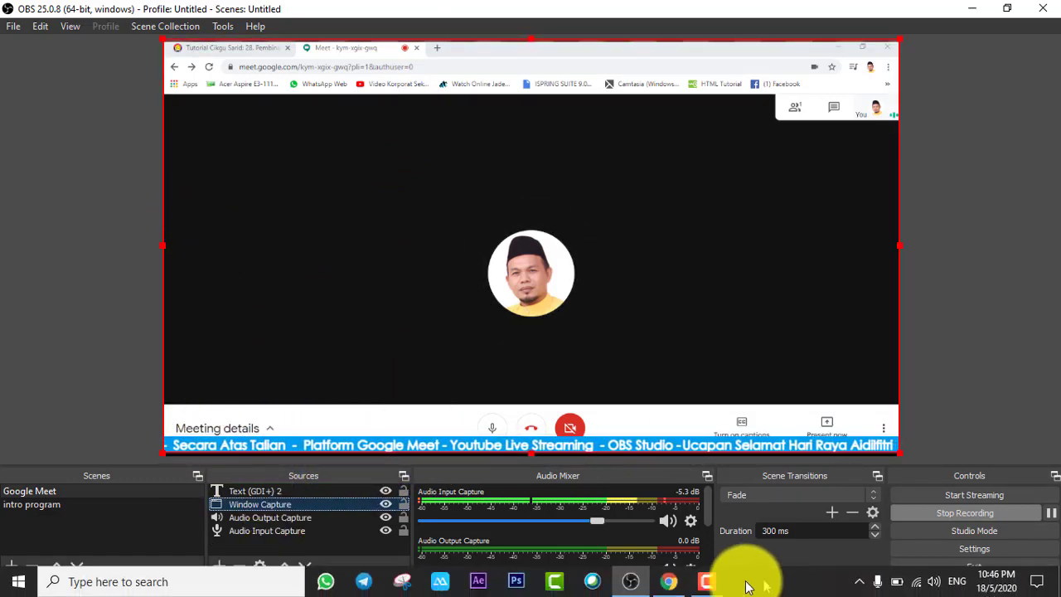
click(675, 581)
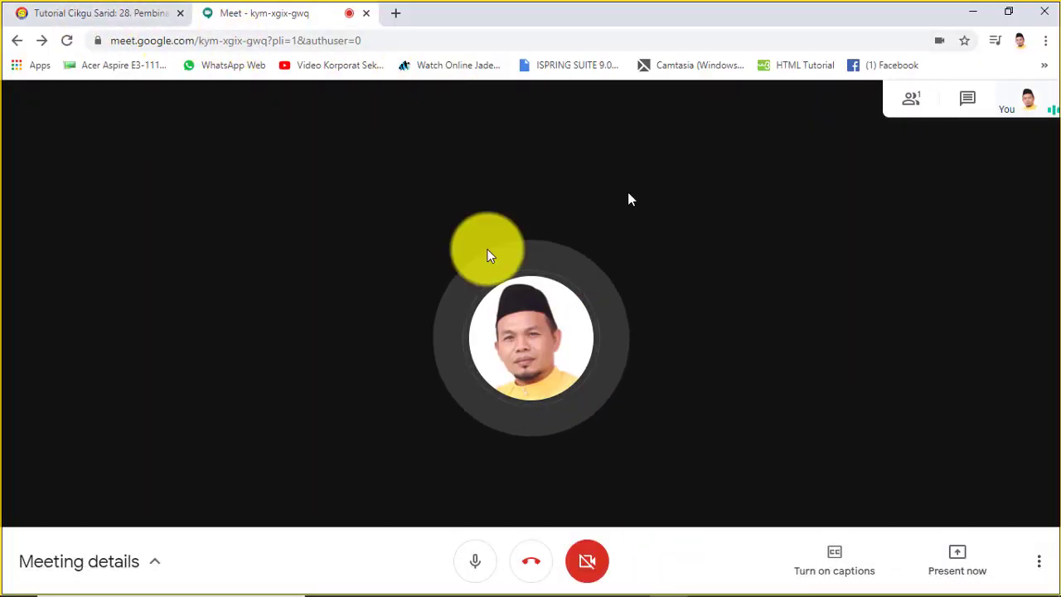
click(90, 16)
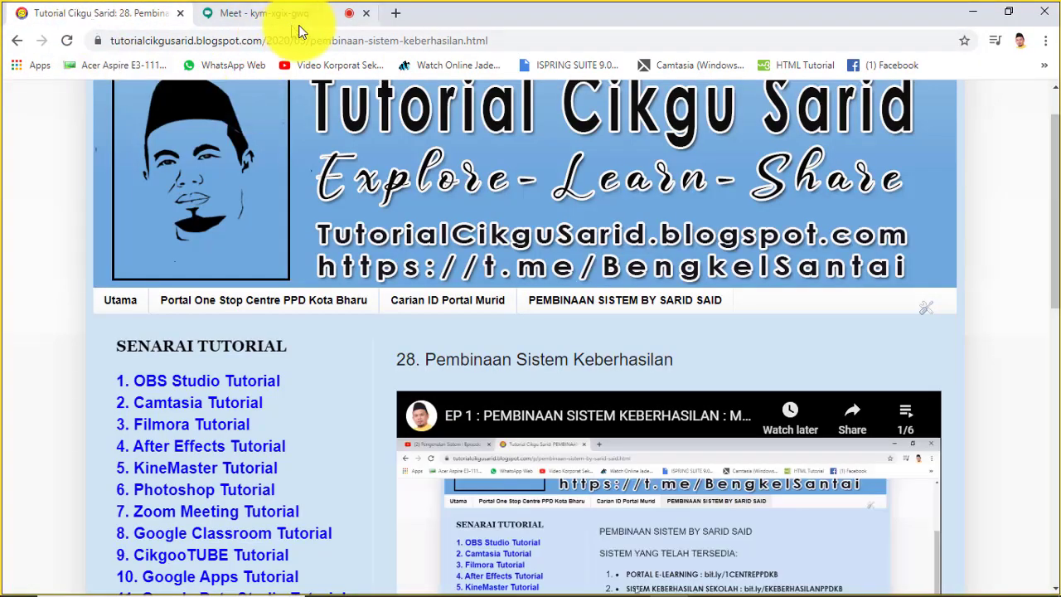
click(398, 17)
text(you)
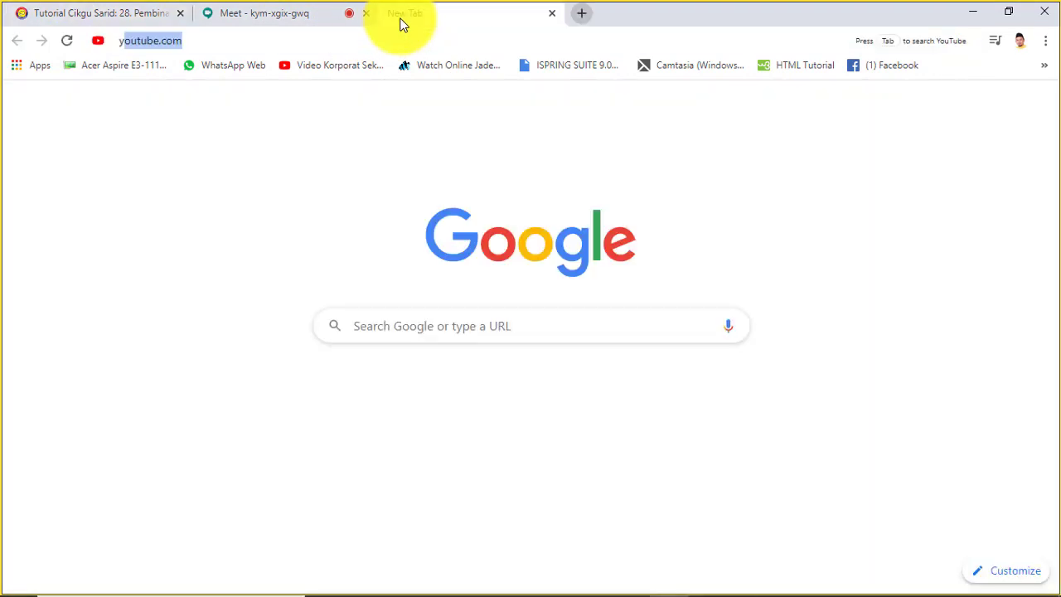
text(tube.com)
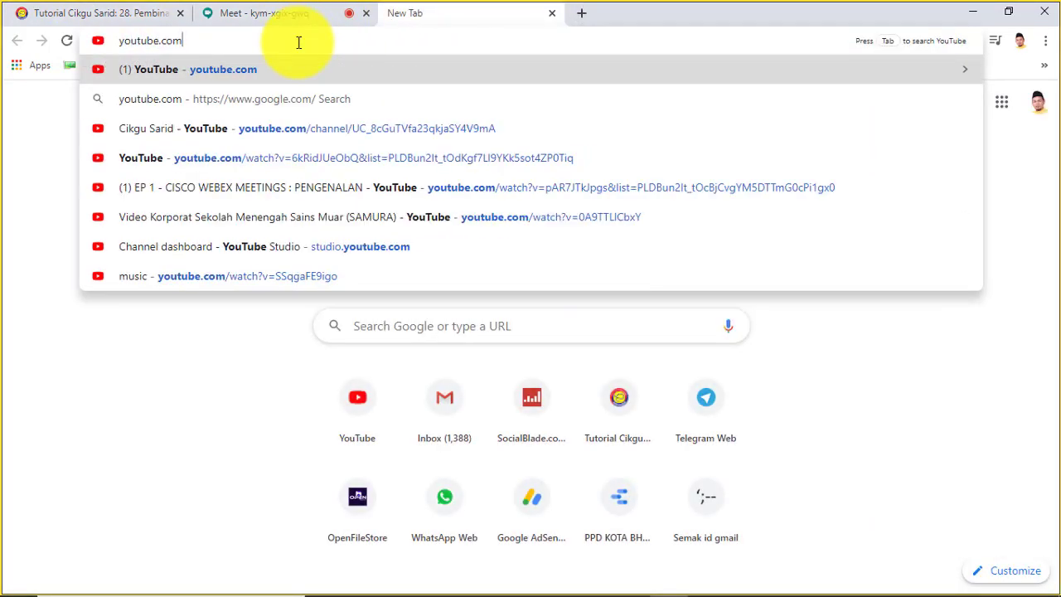
key(Return)
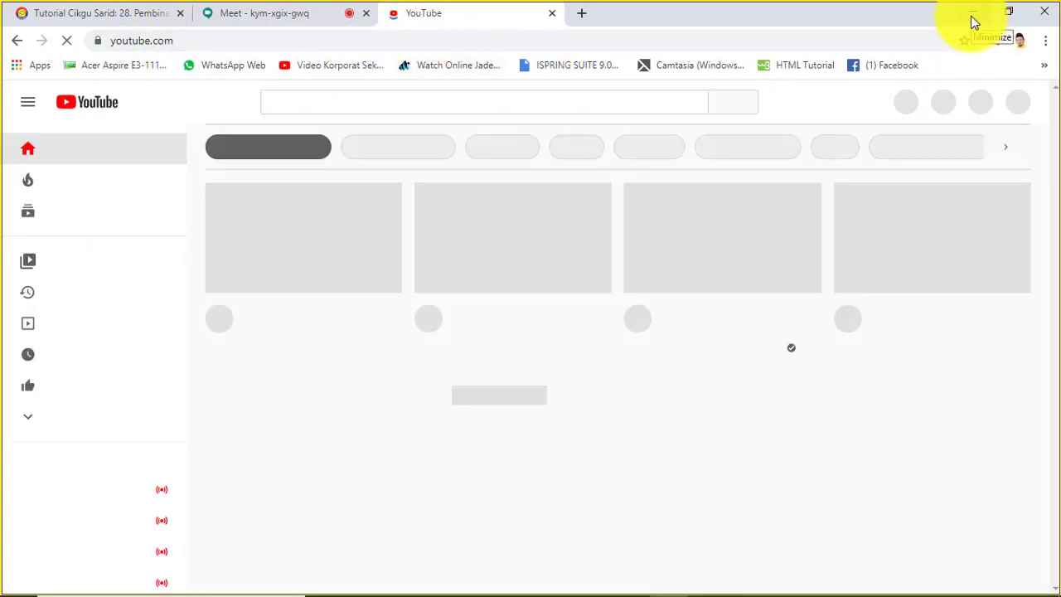
Minimize and restore the Chrome window, and check how OBS Studio captures it
click(970, 16)
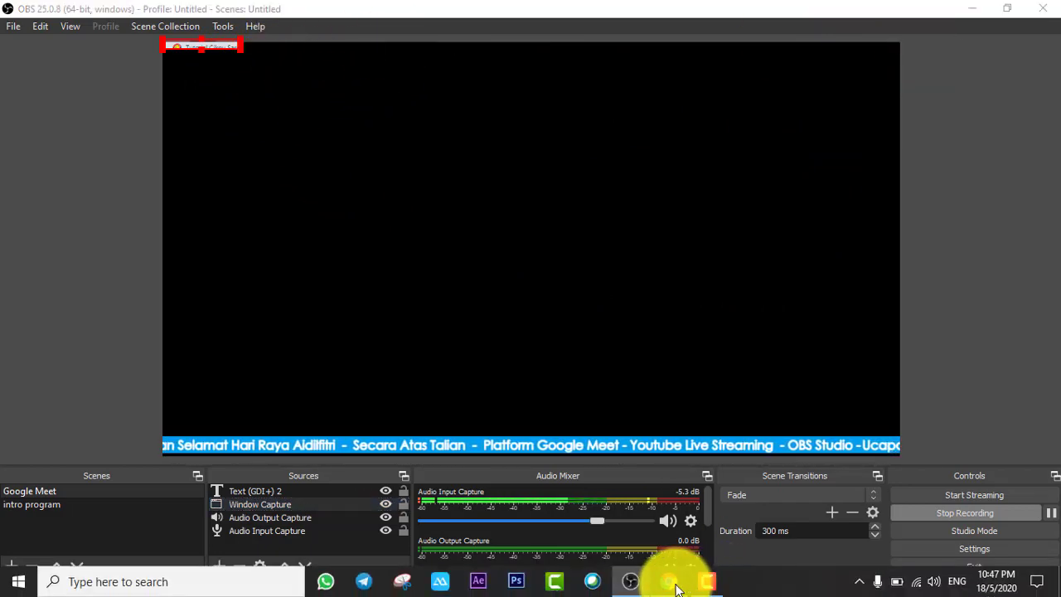
click(672, 581)
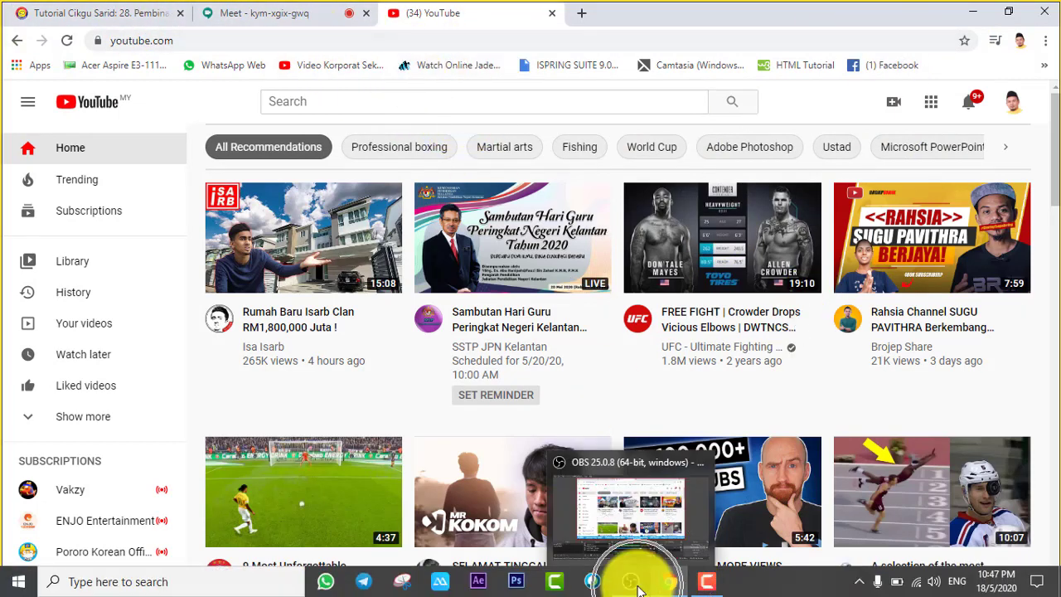
click(634, 584)
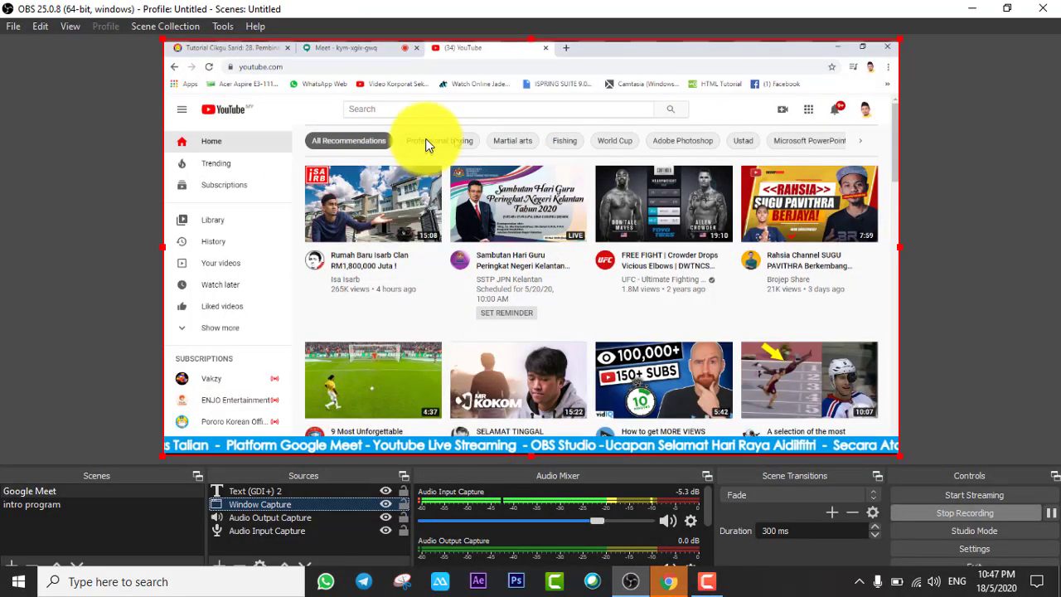
Return to the Google Meet tab in Chrome, and enter and exit full screen for the call
click(667, 581)
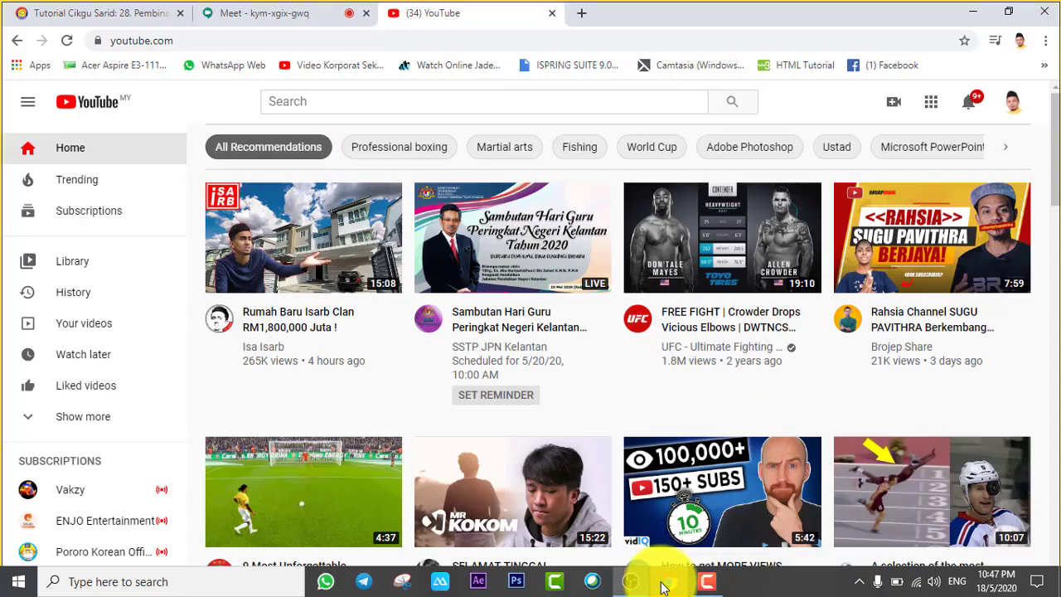
click(275, 13)
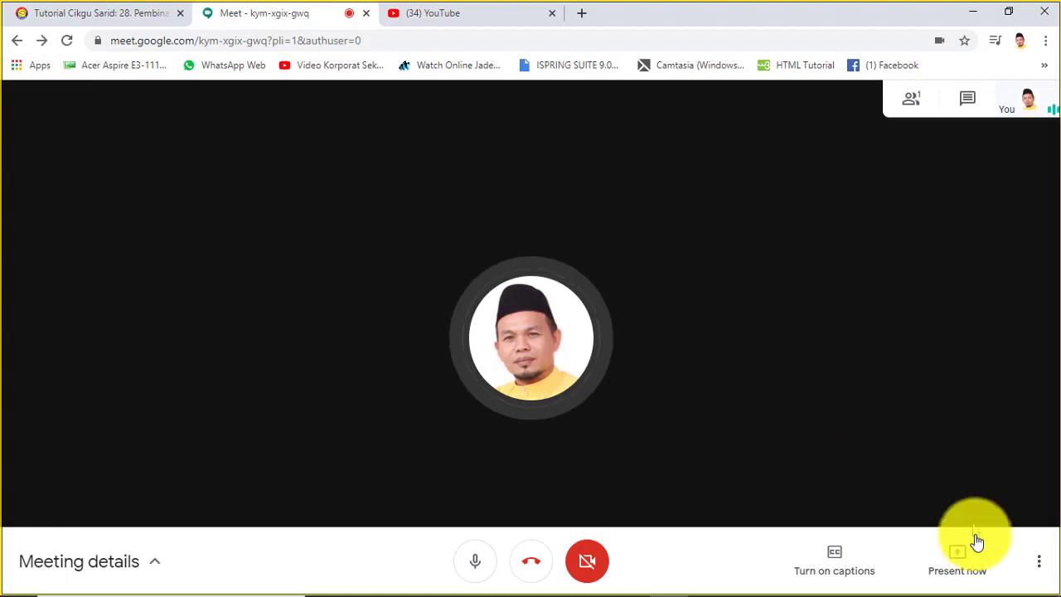
click(1040, 563)
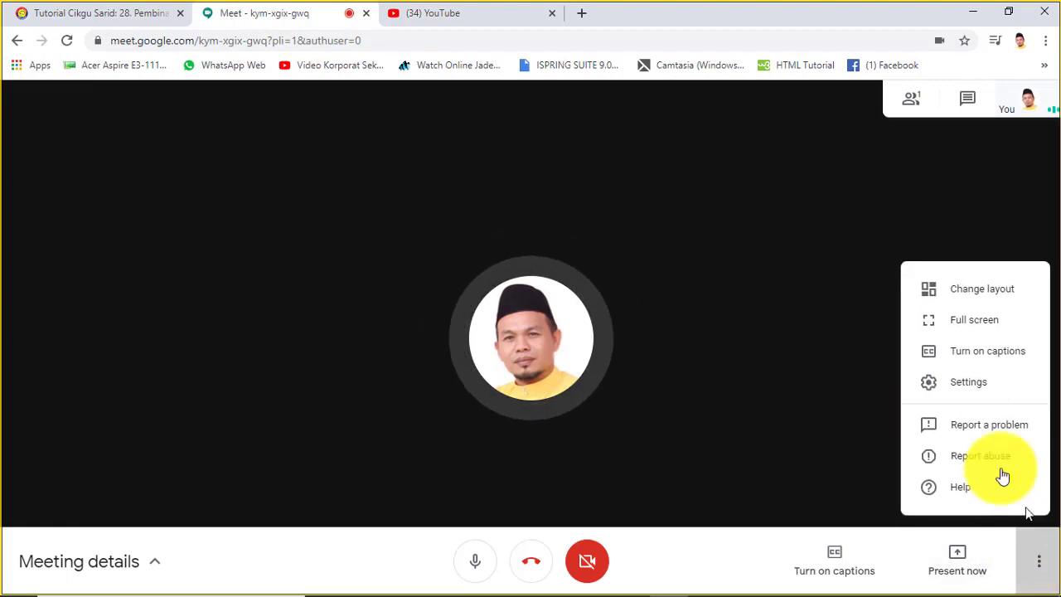
click(962, 323)
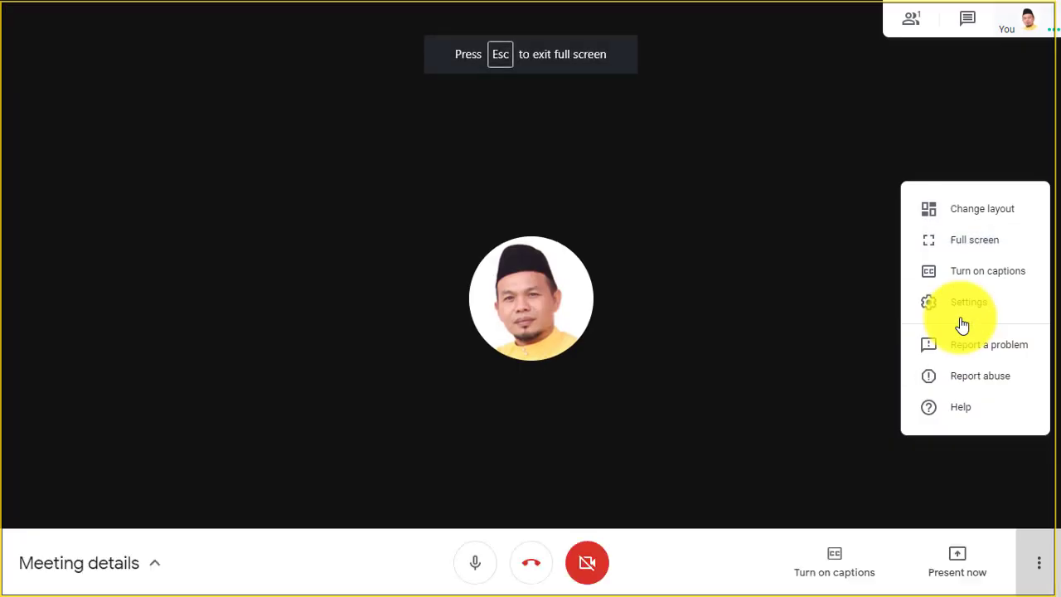
click(1037, 562)
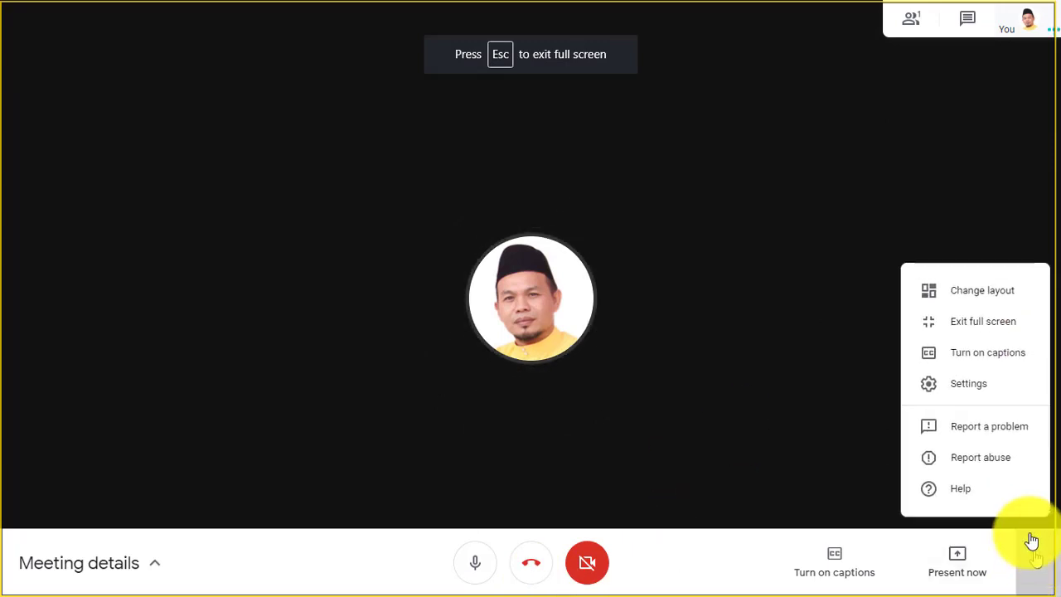
click(962, 323)
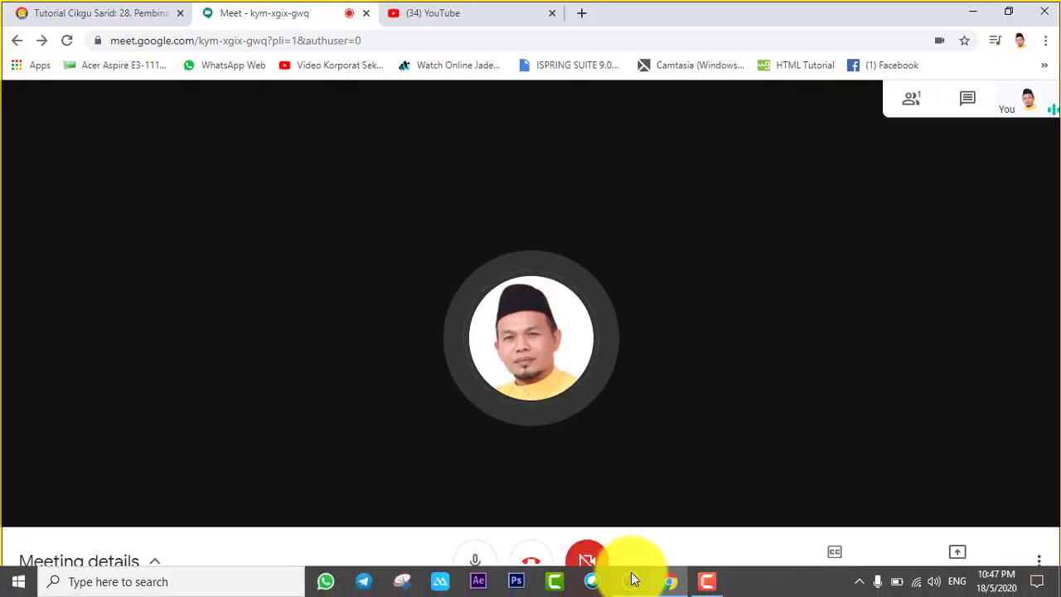
Switch to OBS Studio, restore its window to a smaller size and move it aside to uncover the Meet call
click(631, 580)
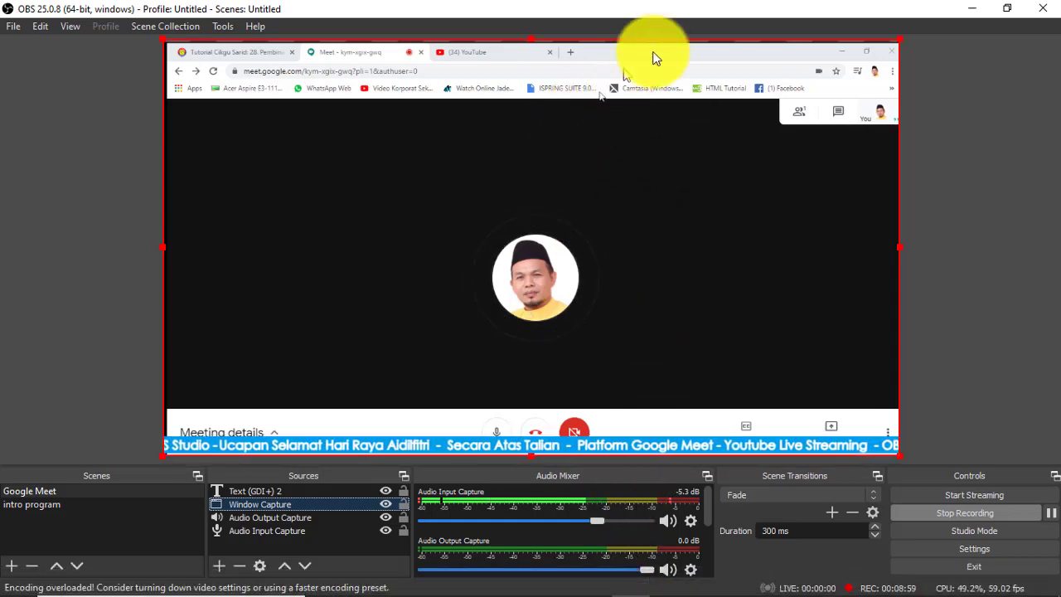
drag(677, 11, 1057, 98)
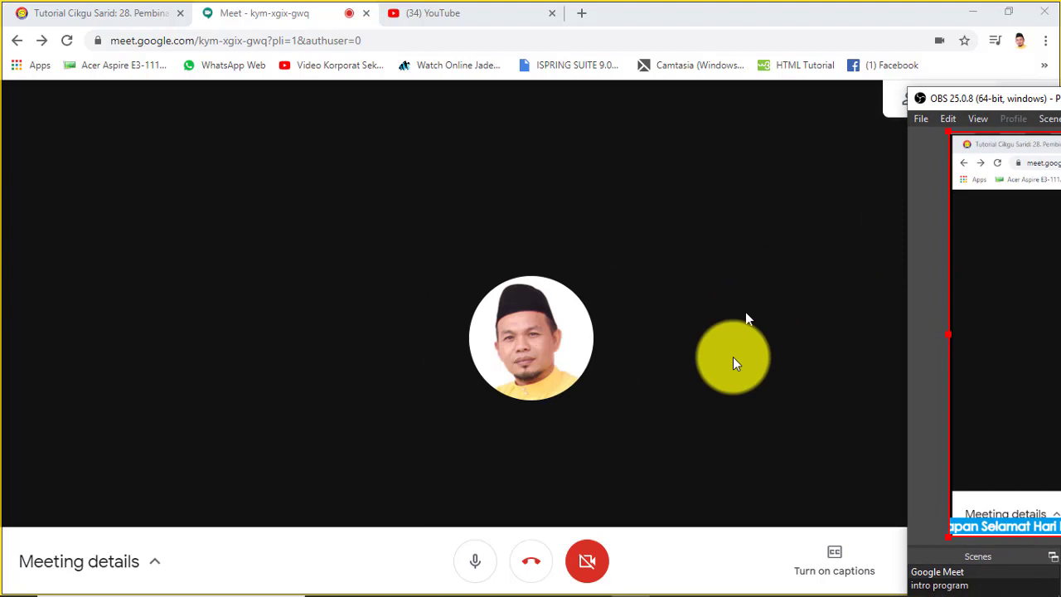
Return to the Google Meet call in Chrome and put it in full screen
click(721, 538)
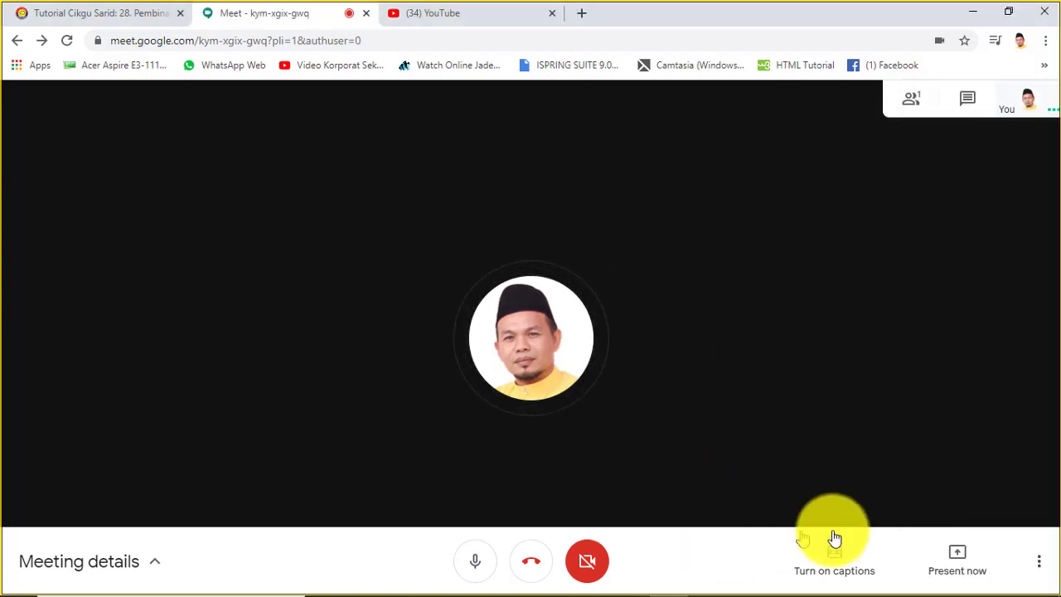
click(1038, 560)
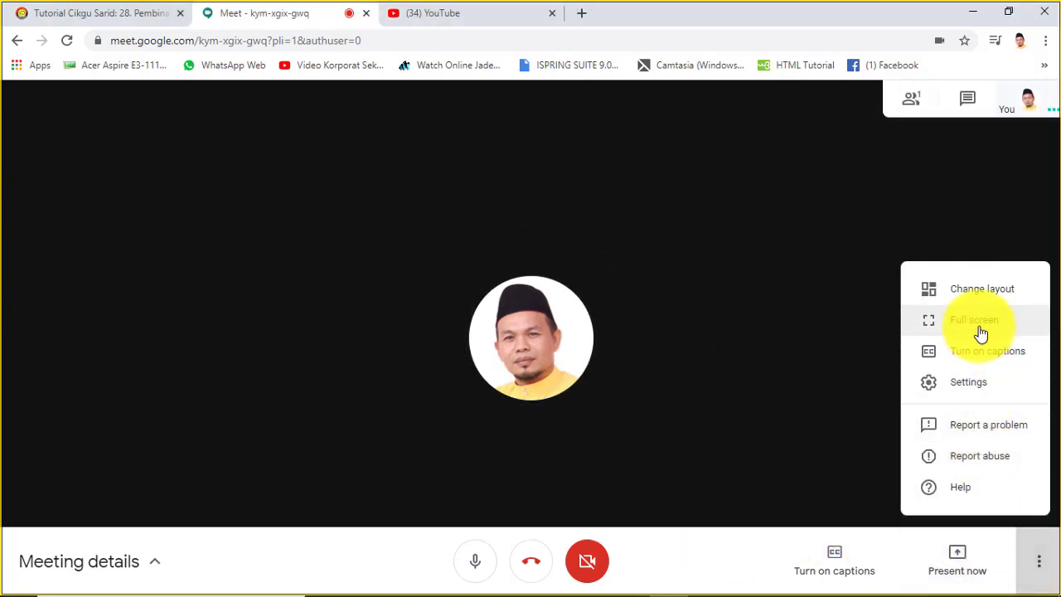
click(981, 327)
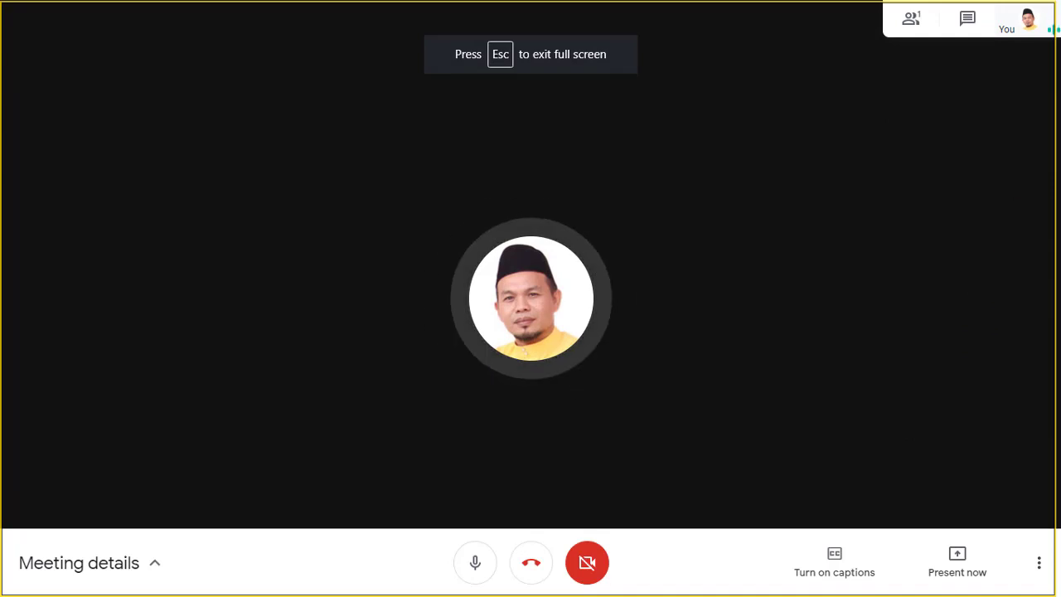
Bring the OBS Studio window back into view, maximize it, and inspect the Text (GDI+) 2 and Window Capture sources
drag(1059, 108, 750, 24)
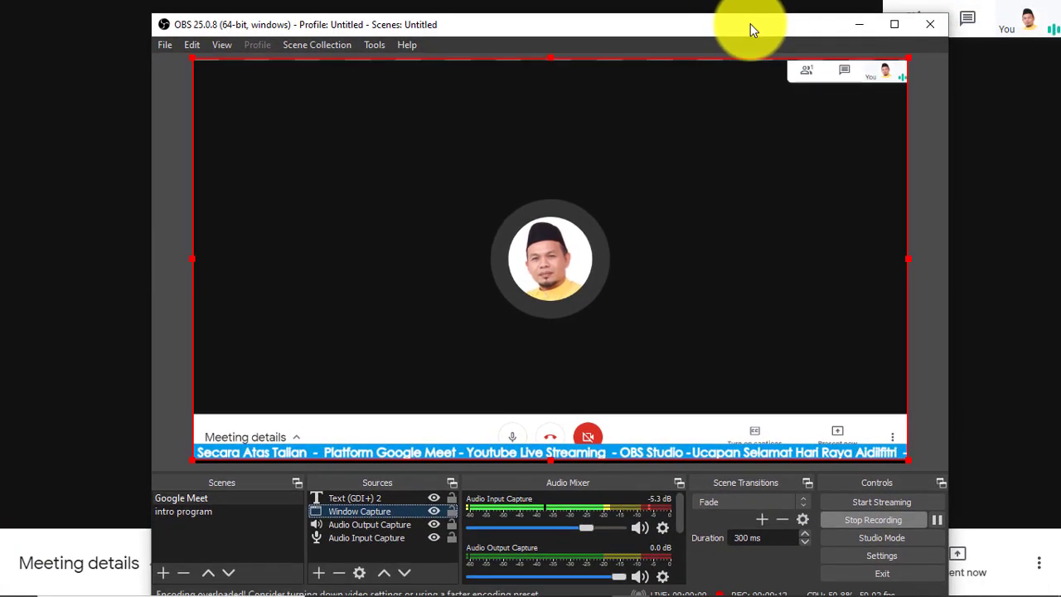
click(896, 27)
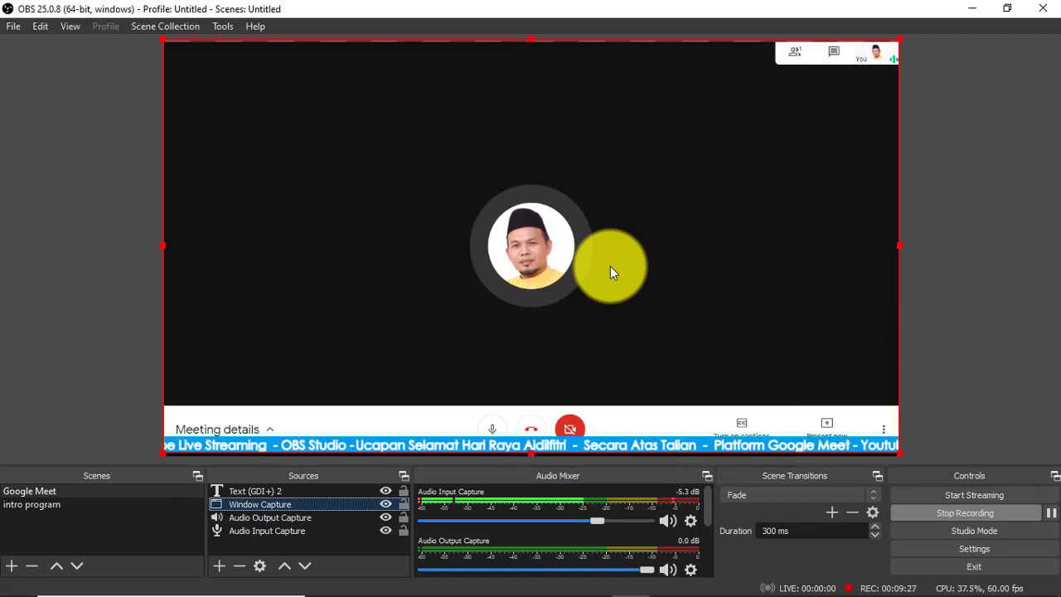
click(244, 492)
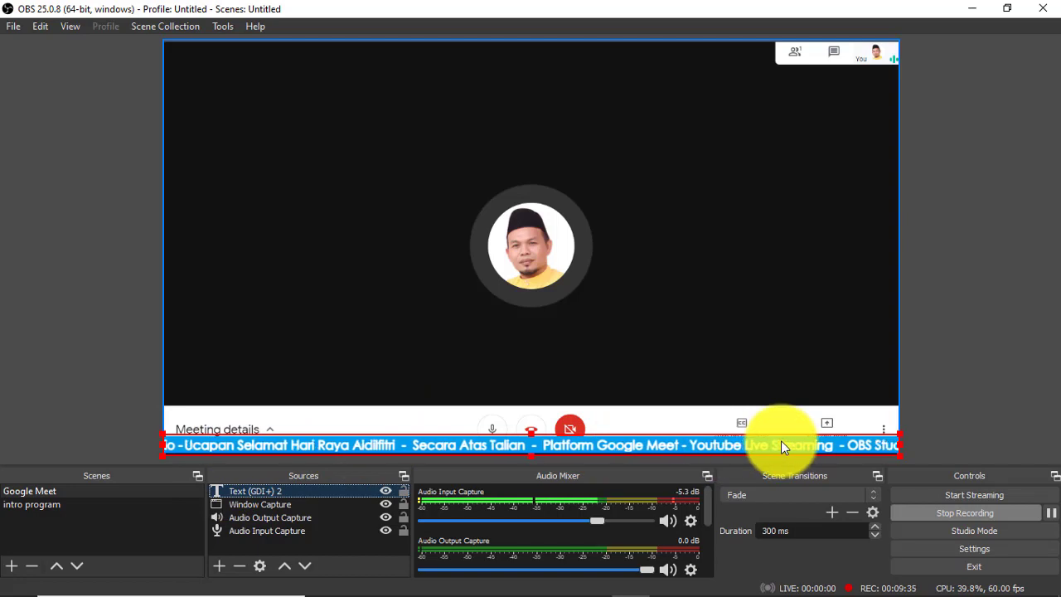
click(293, 504)
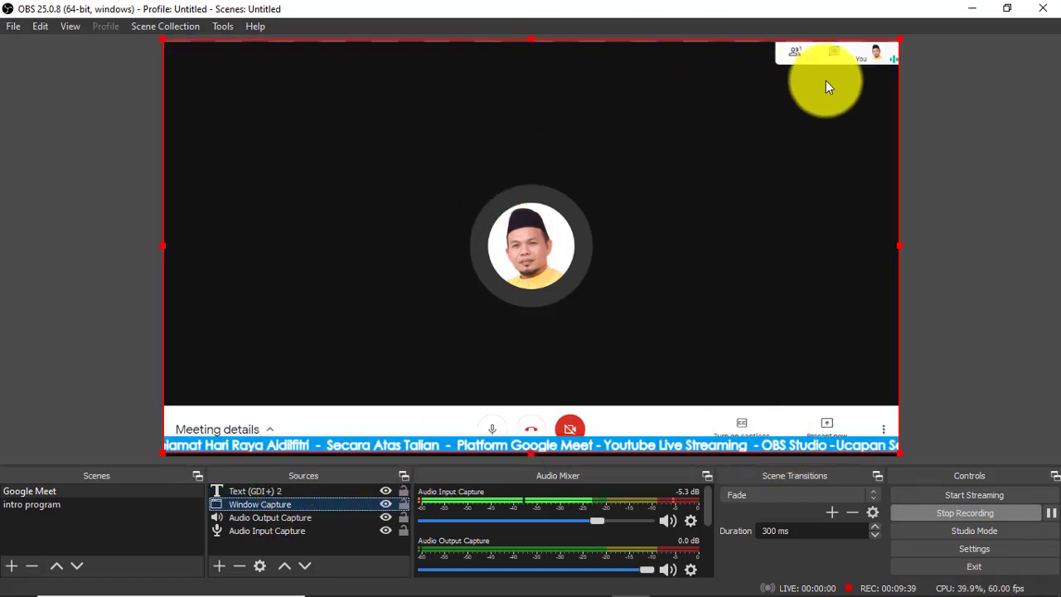
Review the source types that can be added without adding any, and select the existing Audio Input Capture source
click(218, 567)
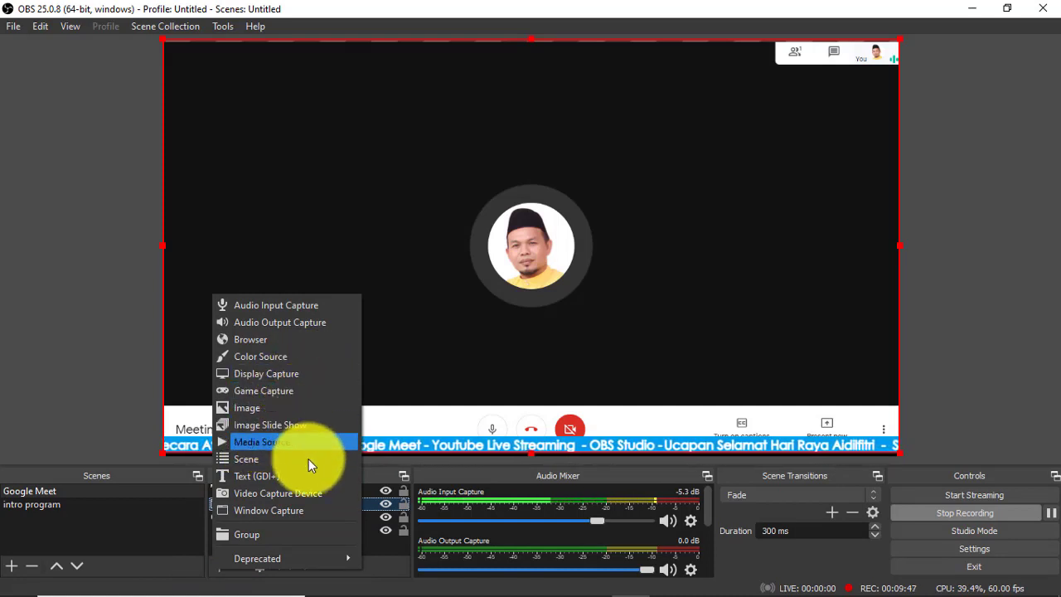
click(294, 513)
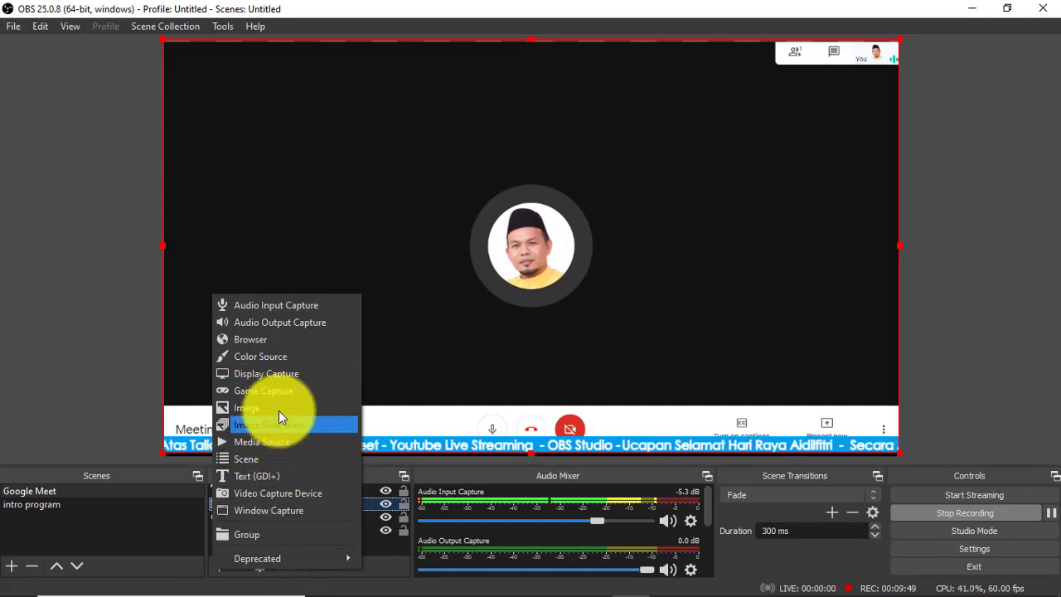
click(290, 373)
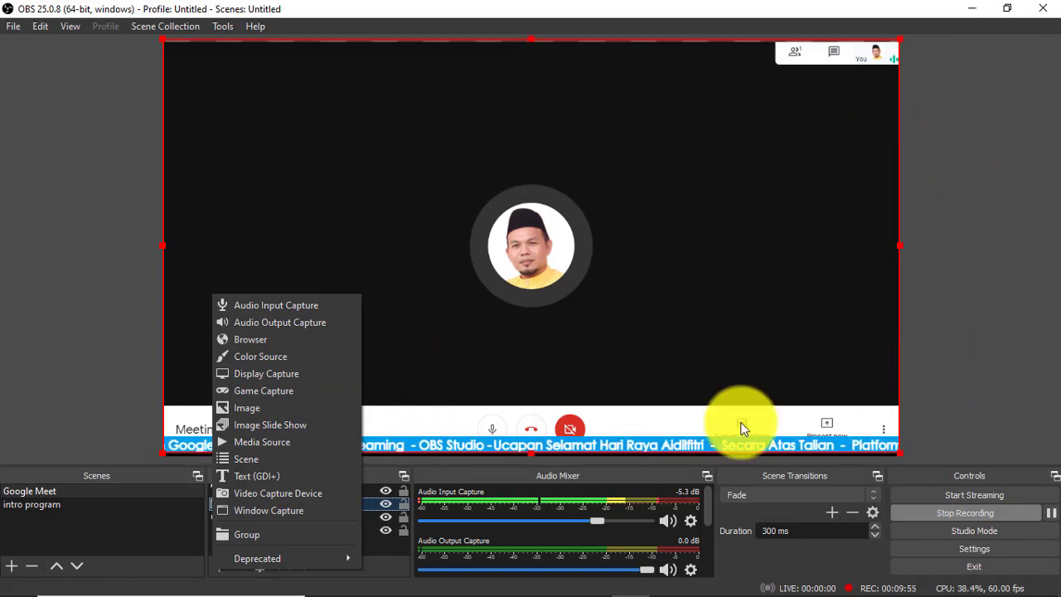
click(155, 538)
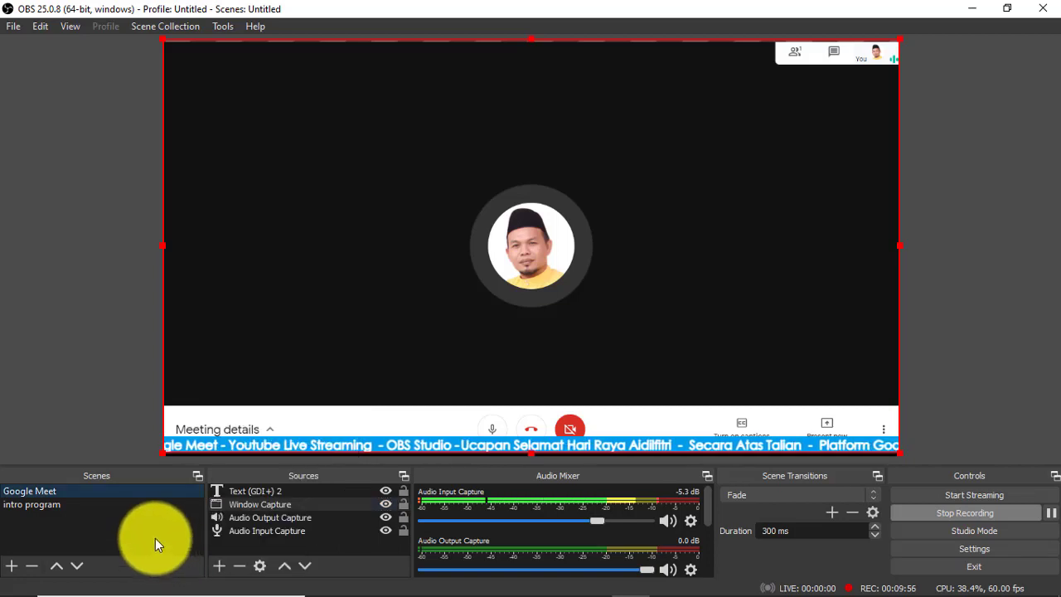
click(249, 529)
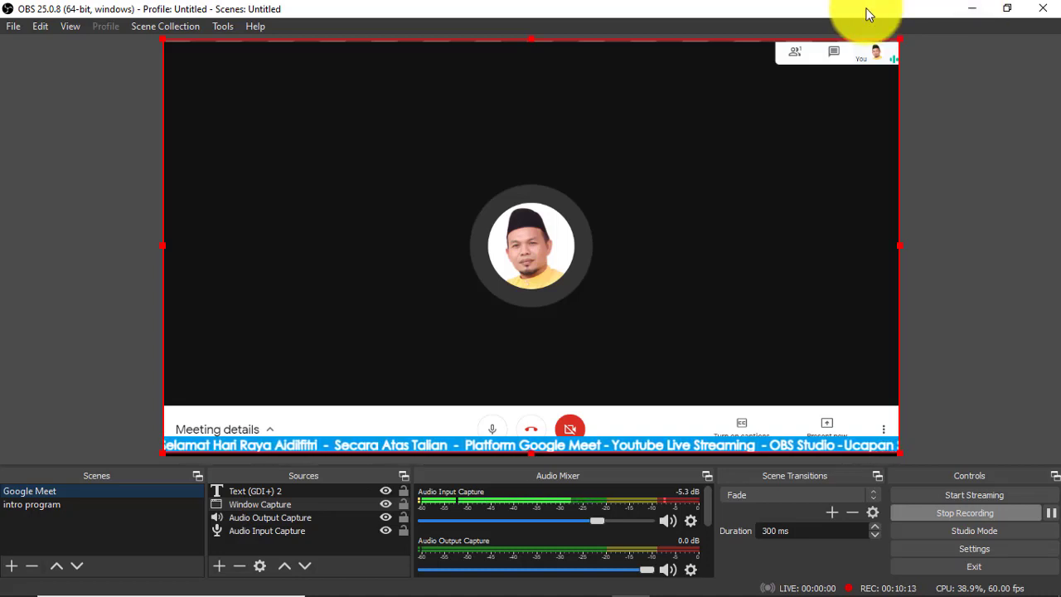
Minimize OBS Studio and exit full screen in the Google Meet call
click(969, 13)
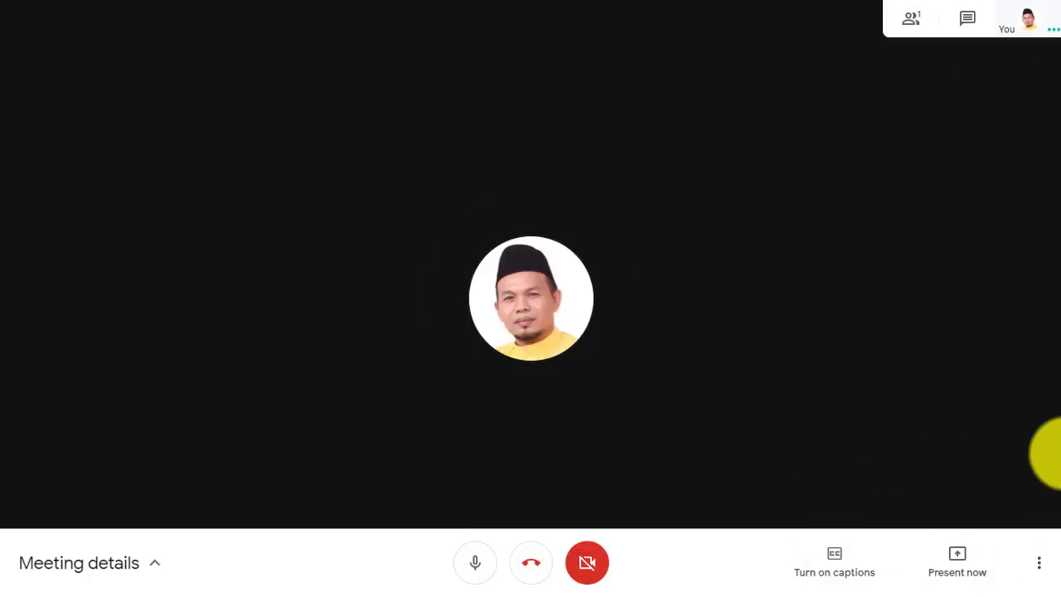
click(1036, 570)
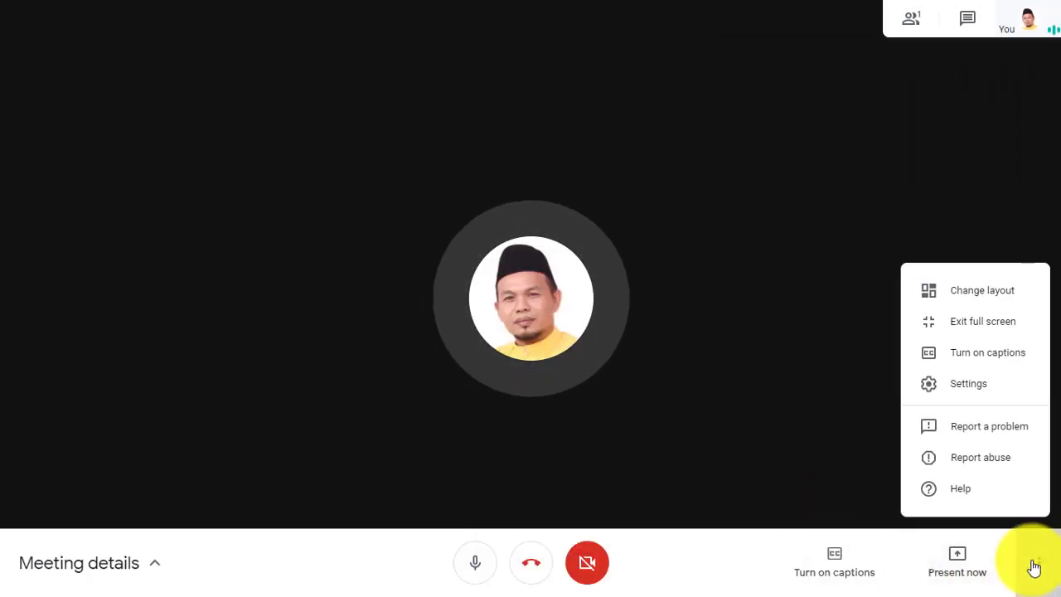
click(984, 332)
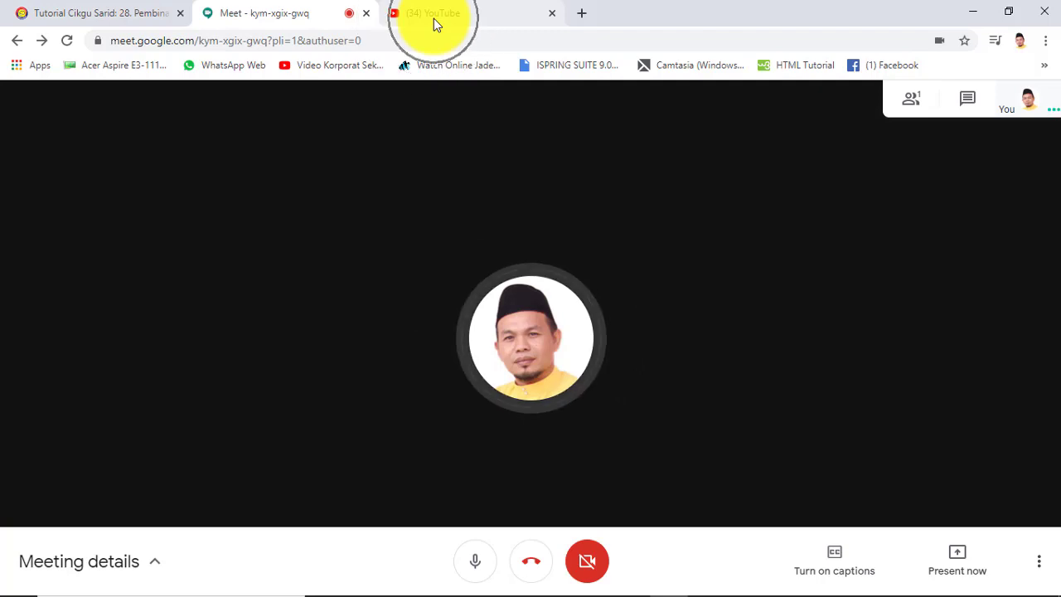
Switch to the YouTube tab in Chrome and open the Go live page for creating a stream
click(434, 18)
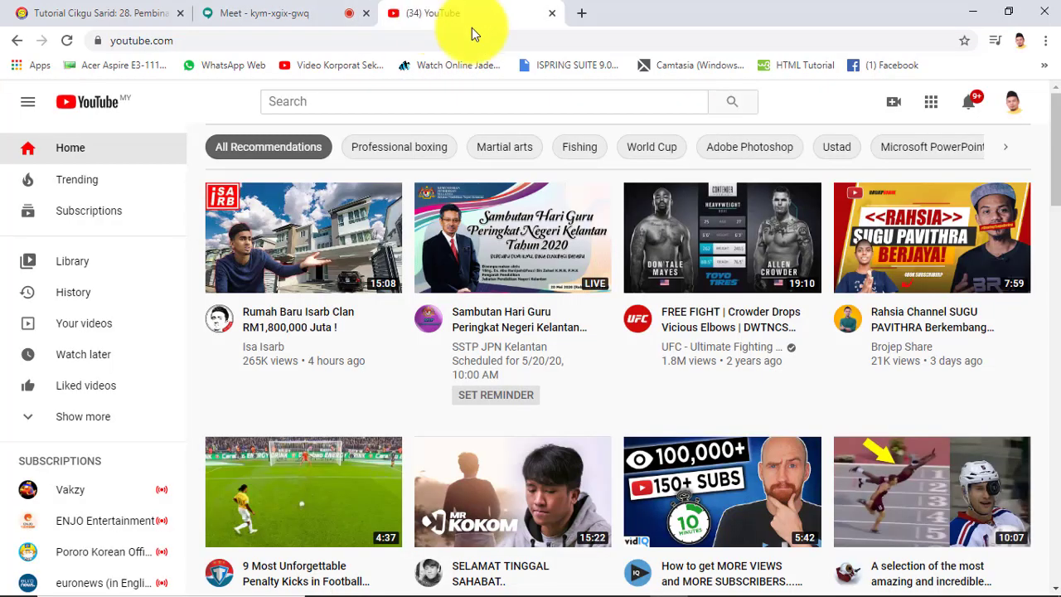
click(1014, 110)
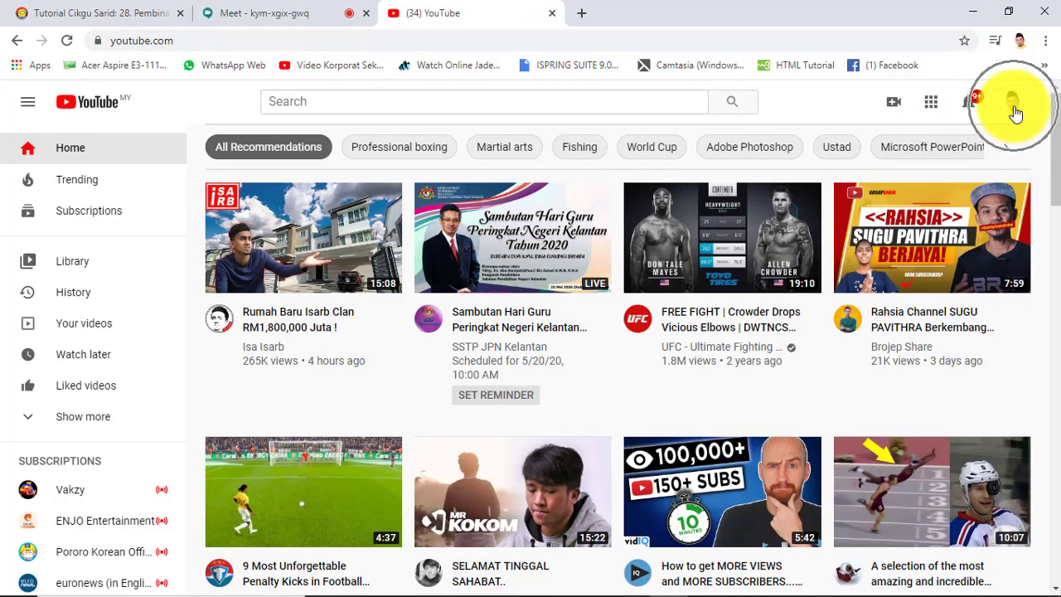
click(1014, 111)
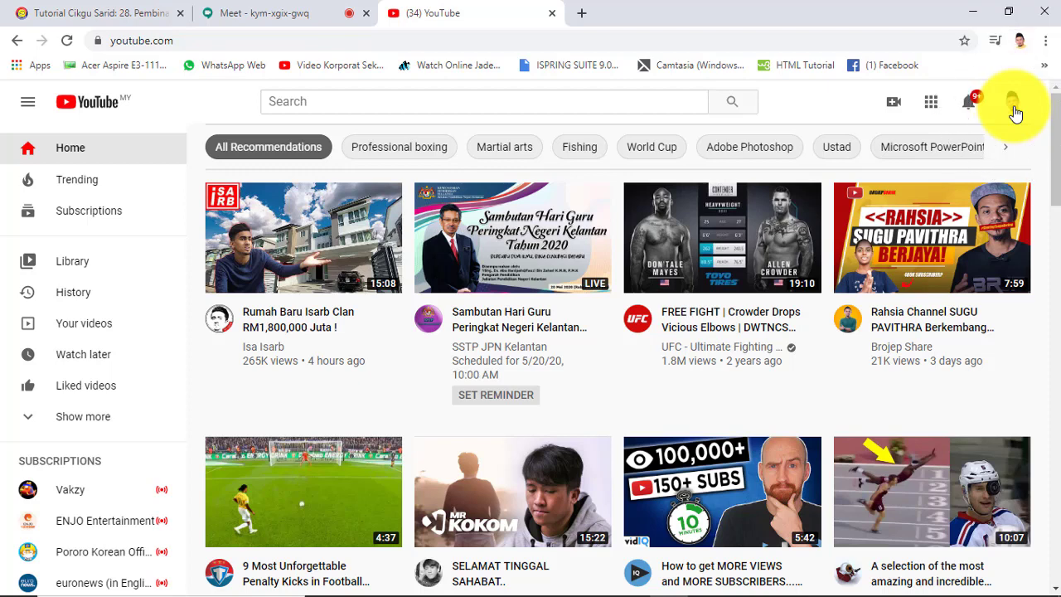
click(1014, 111)
click(895, 108)
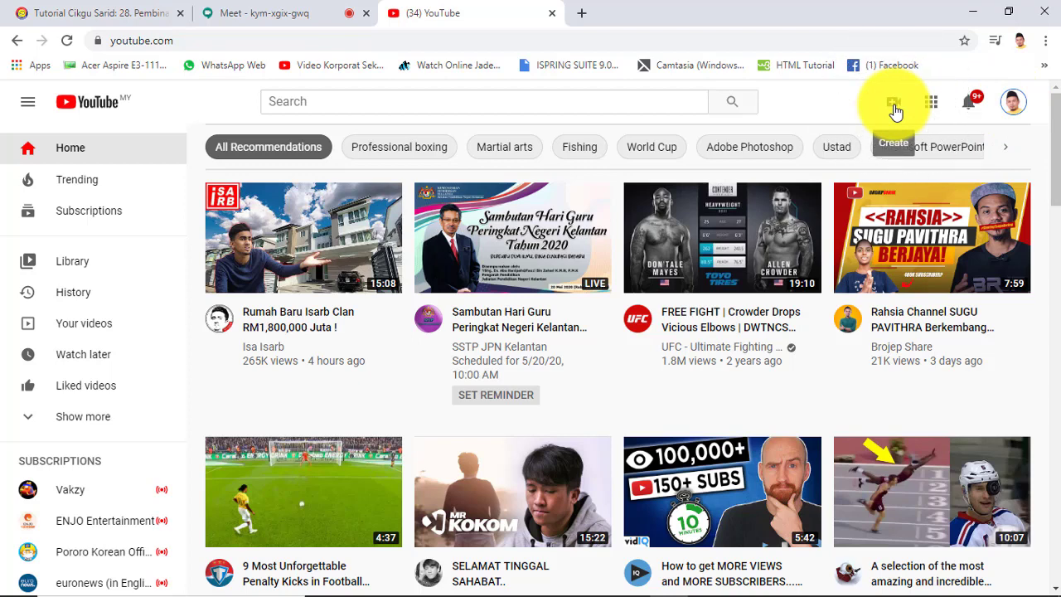
click(894, 108)
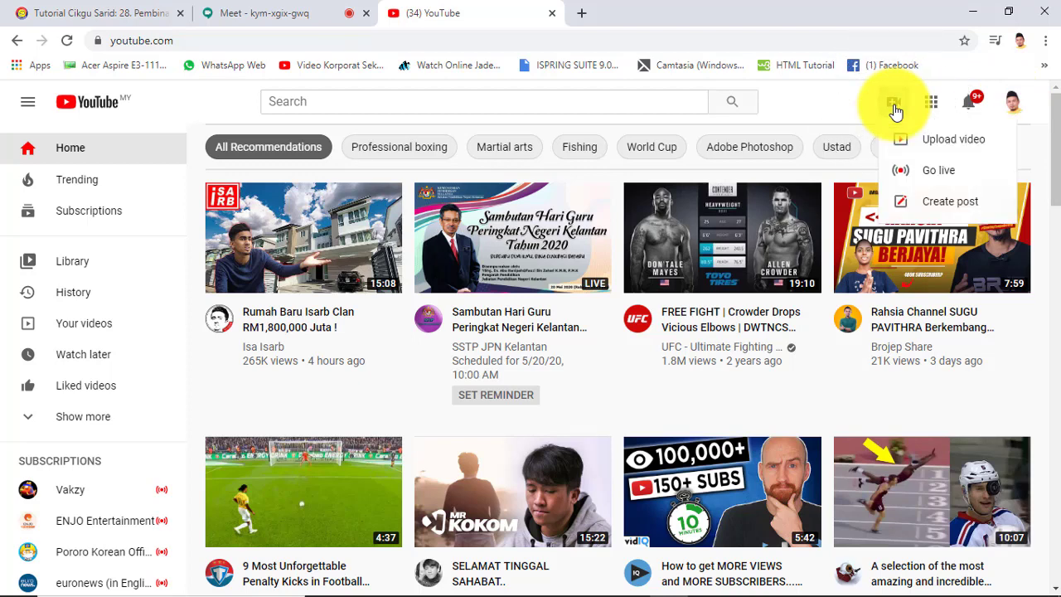
click(933, 175)
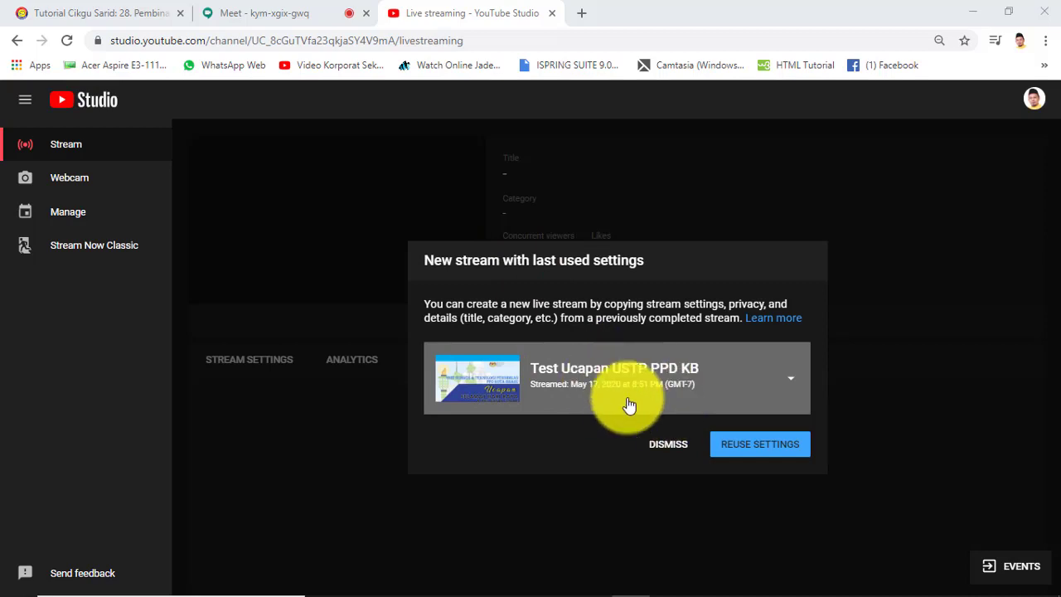
Decline reusing the last stream settings and title the new stream "Ucapan Raya Guru SK Kemumin"
click(663, 448)
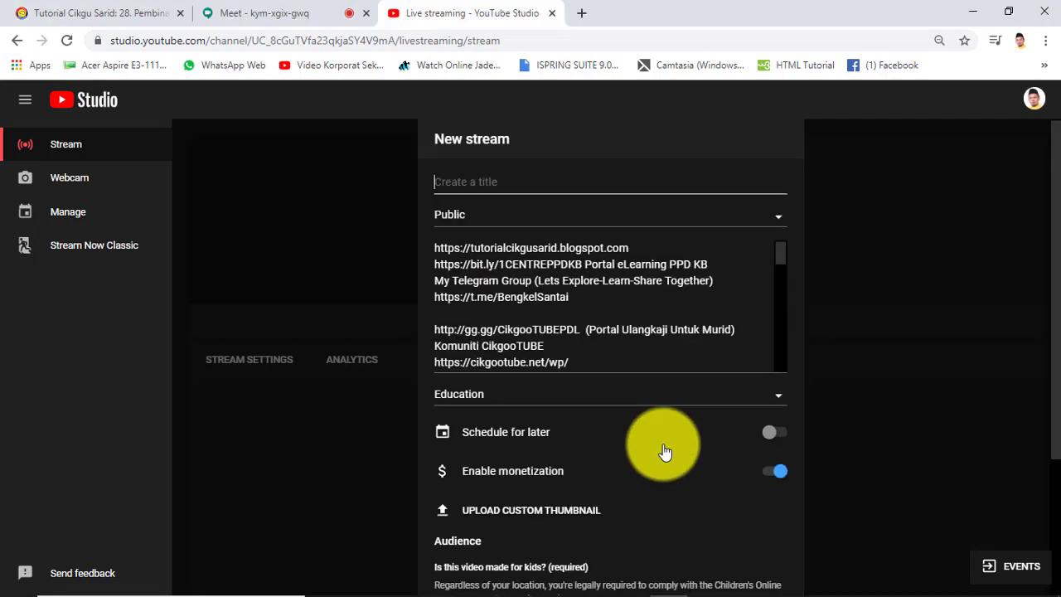
click(470, 186)
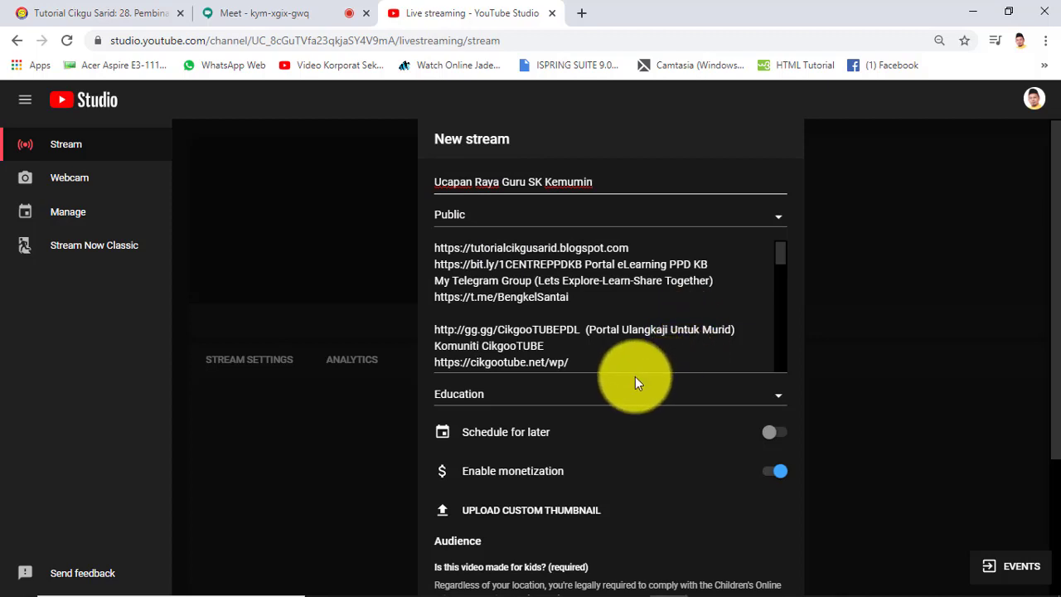
Upload the "intro 1" image from the Desktop as the stream's custom thumbnail
scroll(594, 409, down, 3)
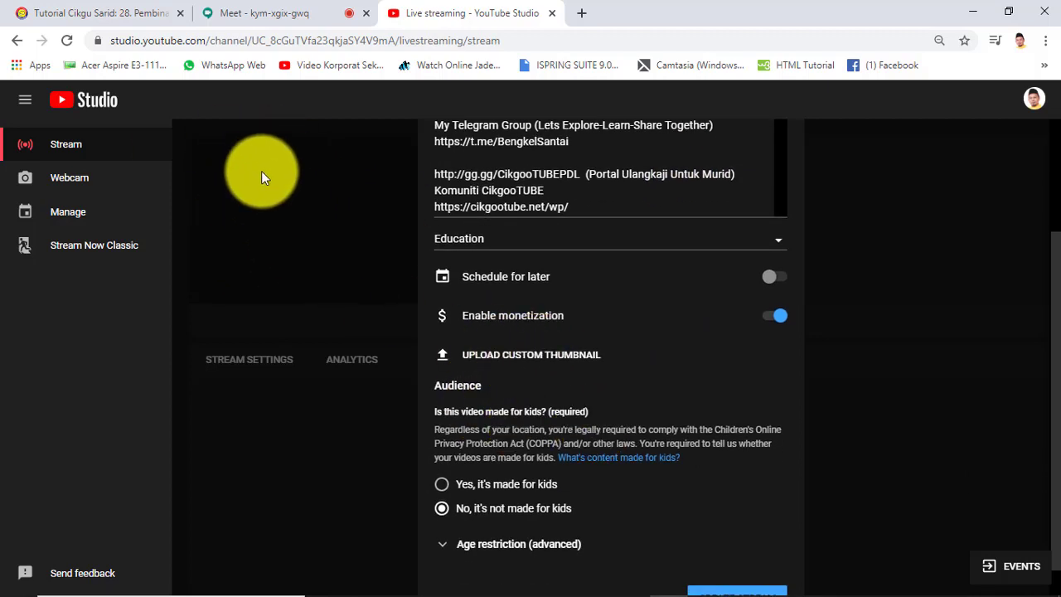
click(518, 360)
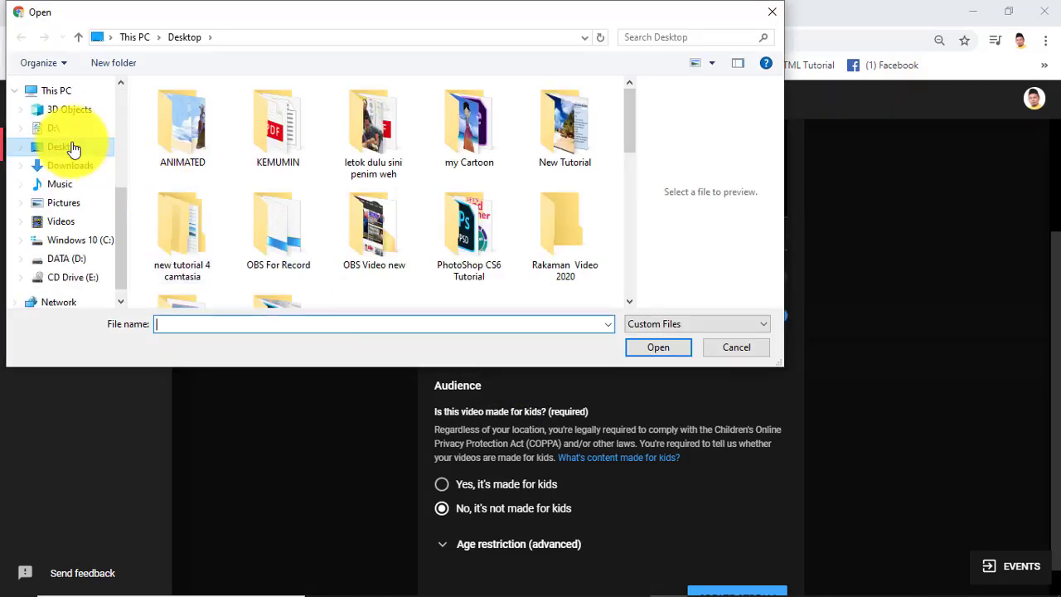
click(73, 148)
scroll(531, 216, down, 5)
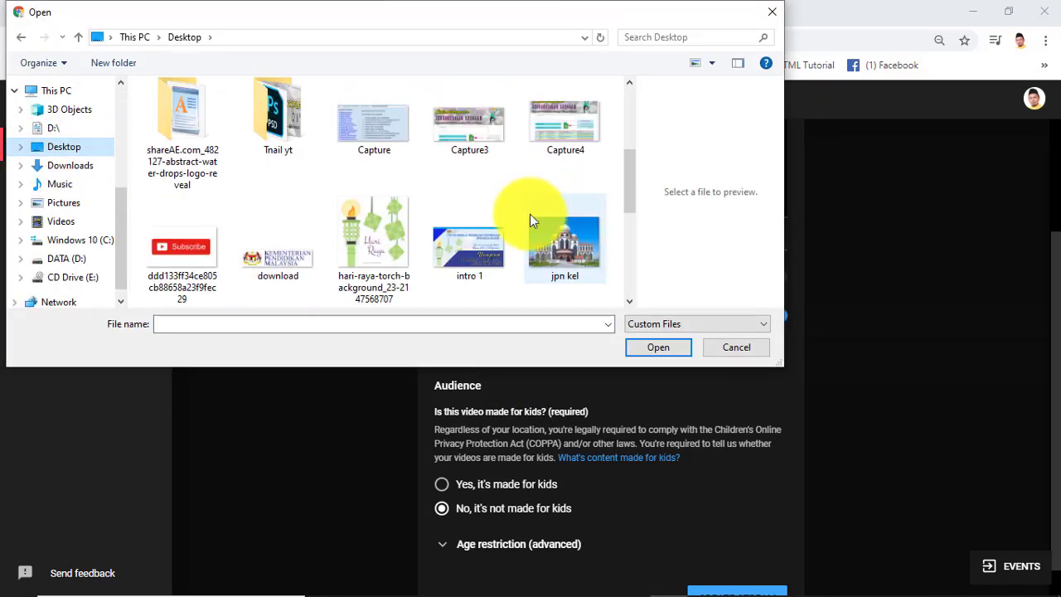
click(473, 157)
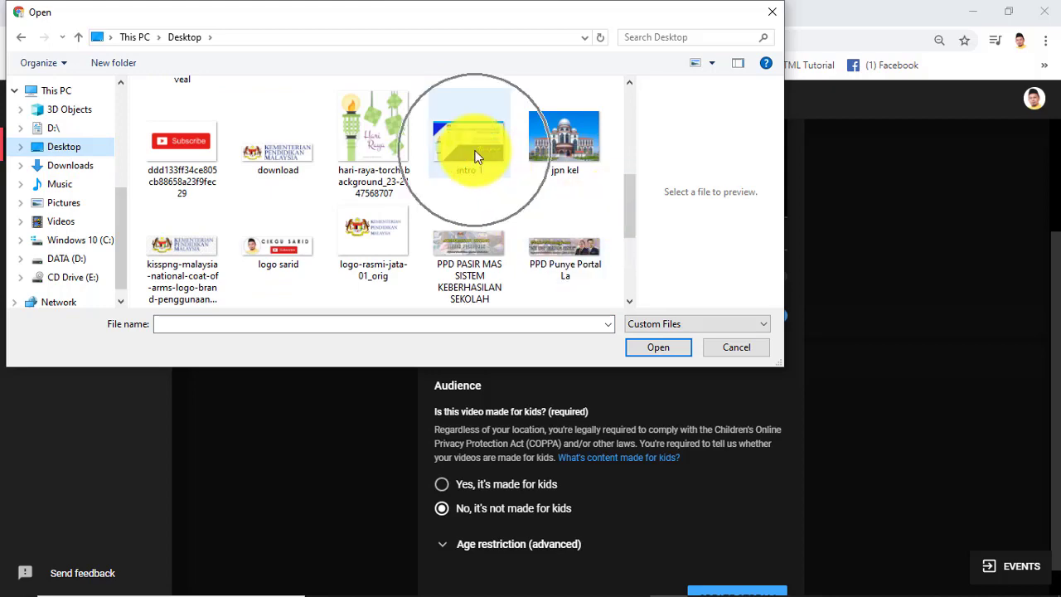
click(660, 346)
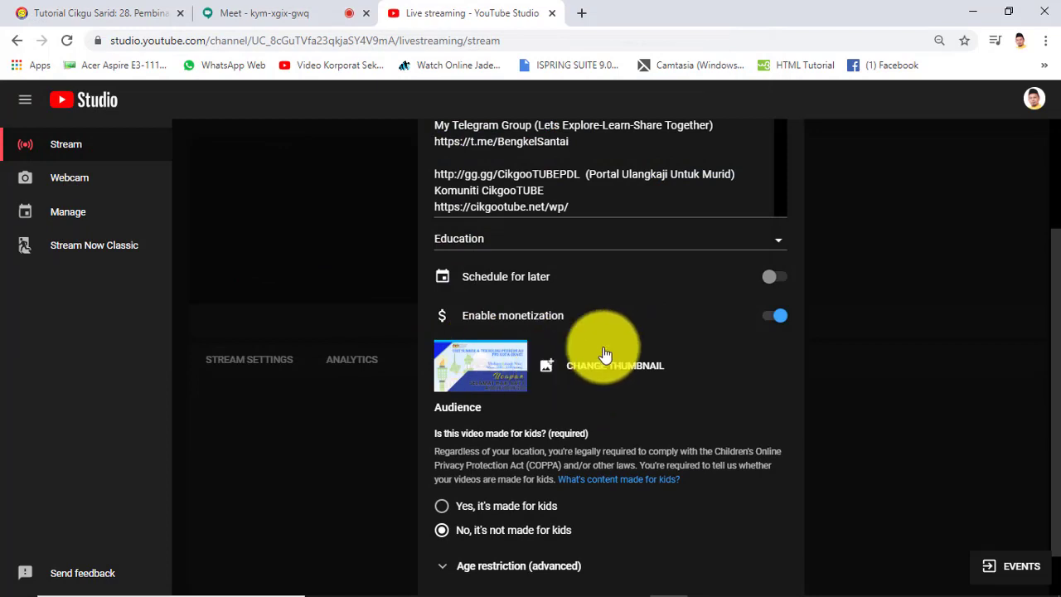
Create the stream and copy its auto-generated stream key
scroll(705, 464, down, 1)
click(746, 576)
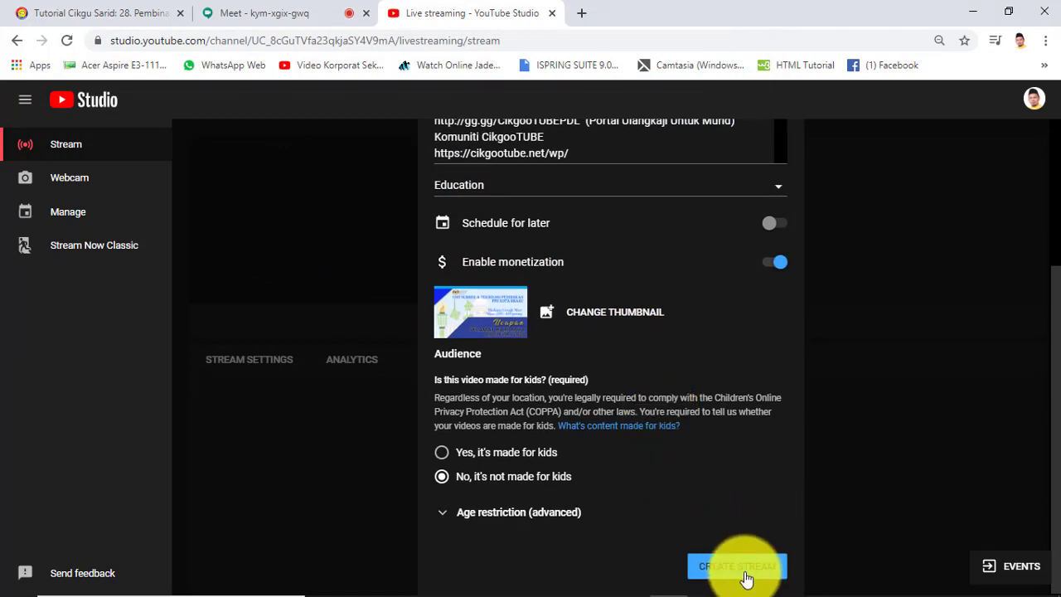
click(746, 576)
click(746, 576)
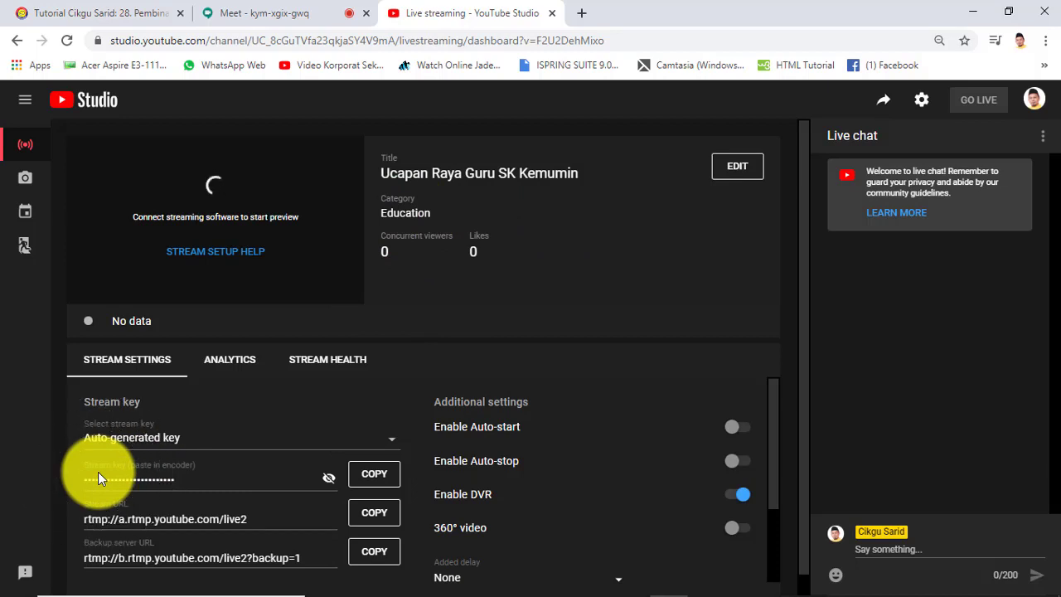
click(378, 481)
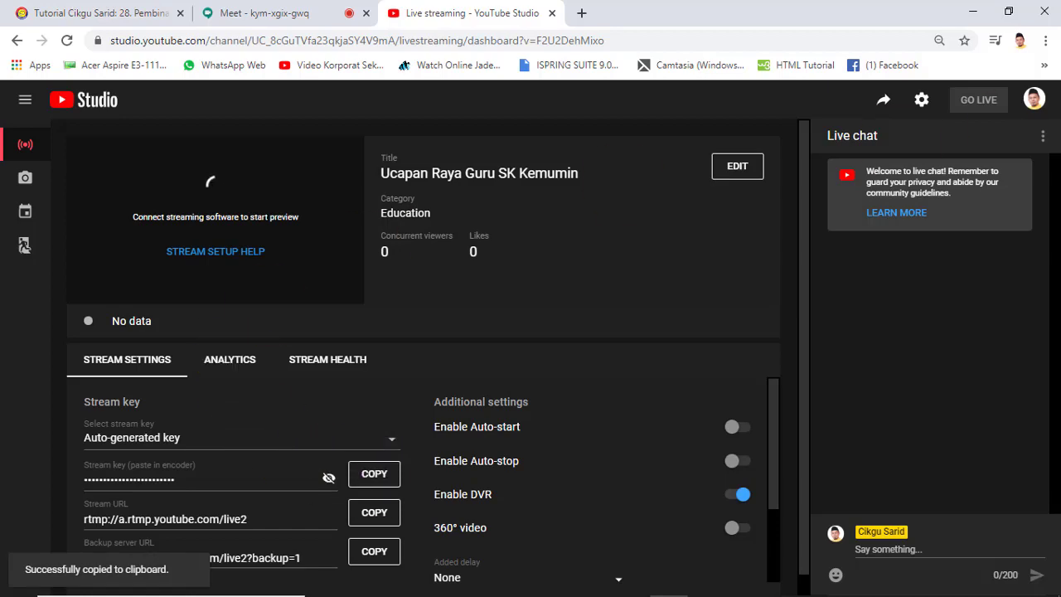
Bring the OBS Studio window onto this screen, maximize it and open its Stream settings
drag(1060, 247, 473, 64)
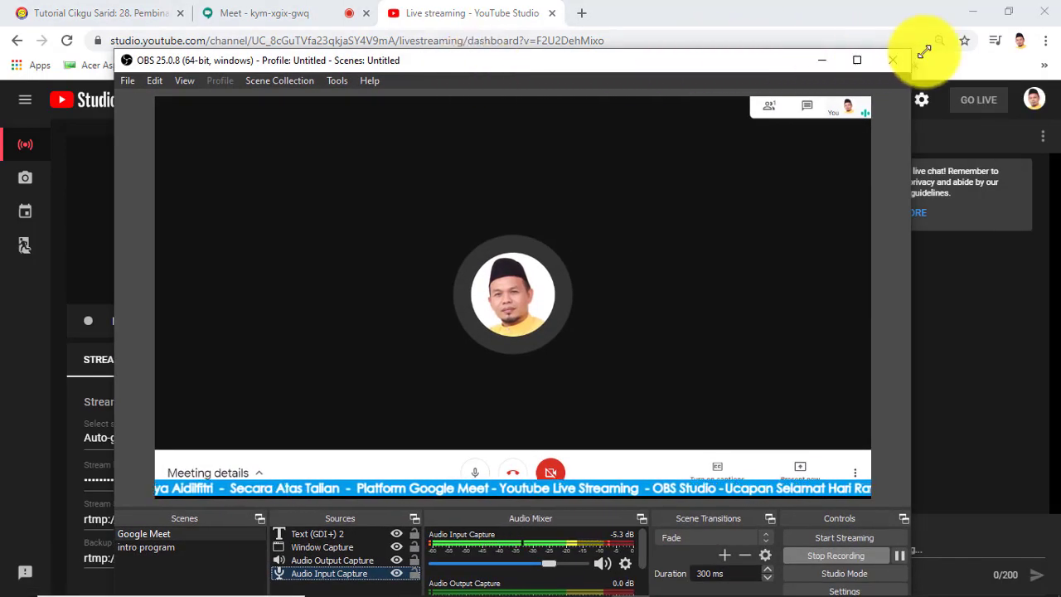
click(862, 62)
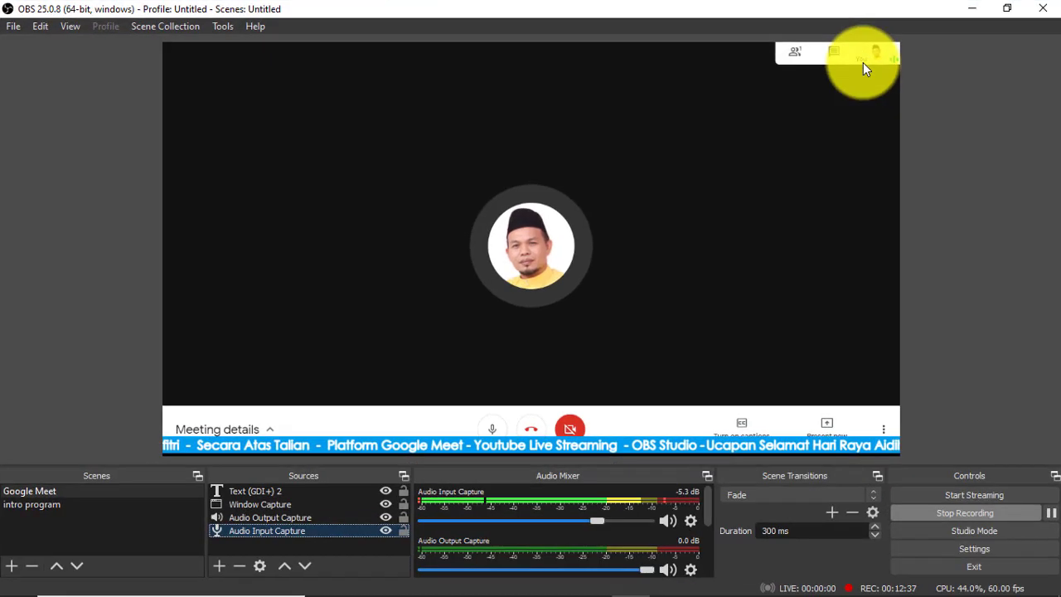
click(983, 552)
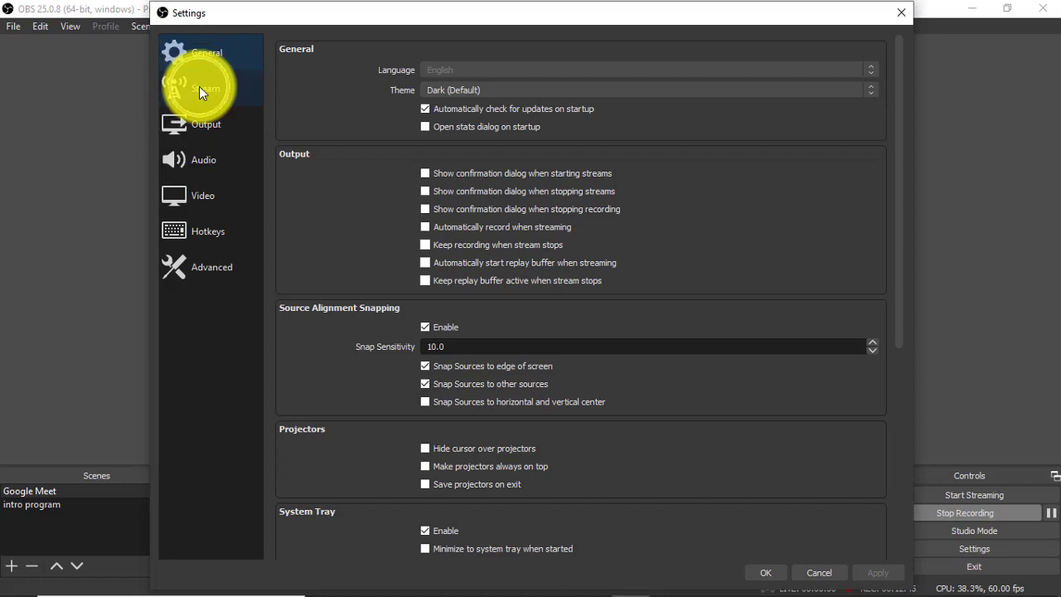
click(199, 87)
Replace the existing stream key with the copied YouTube stream key, then apply and close the settings
drag(573, 101, 419, 100)
right_click(483, 102)
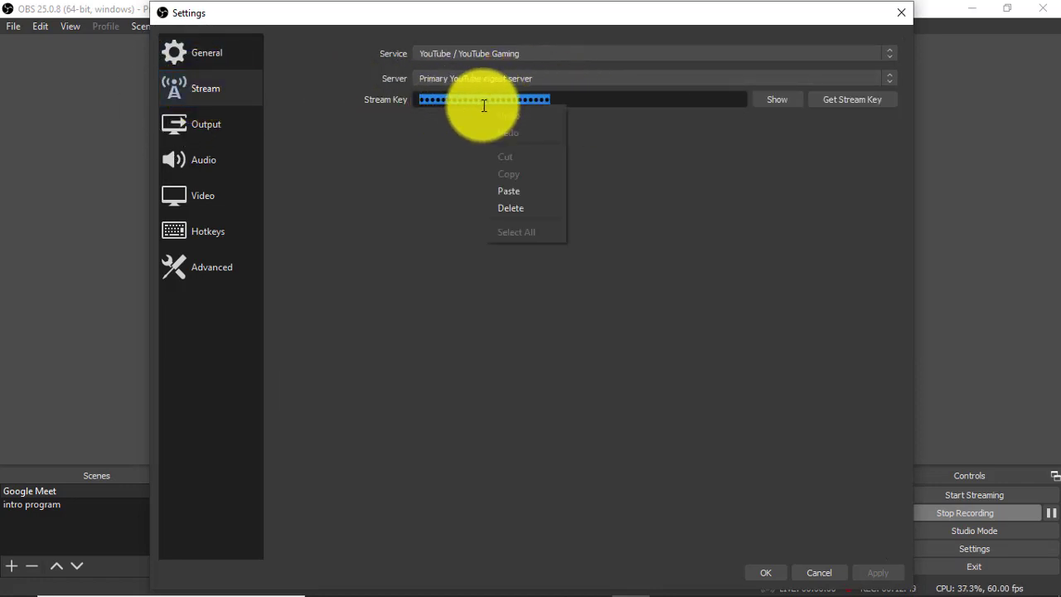
click(525, 193)
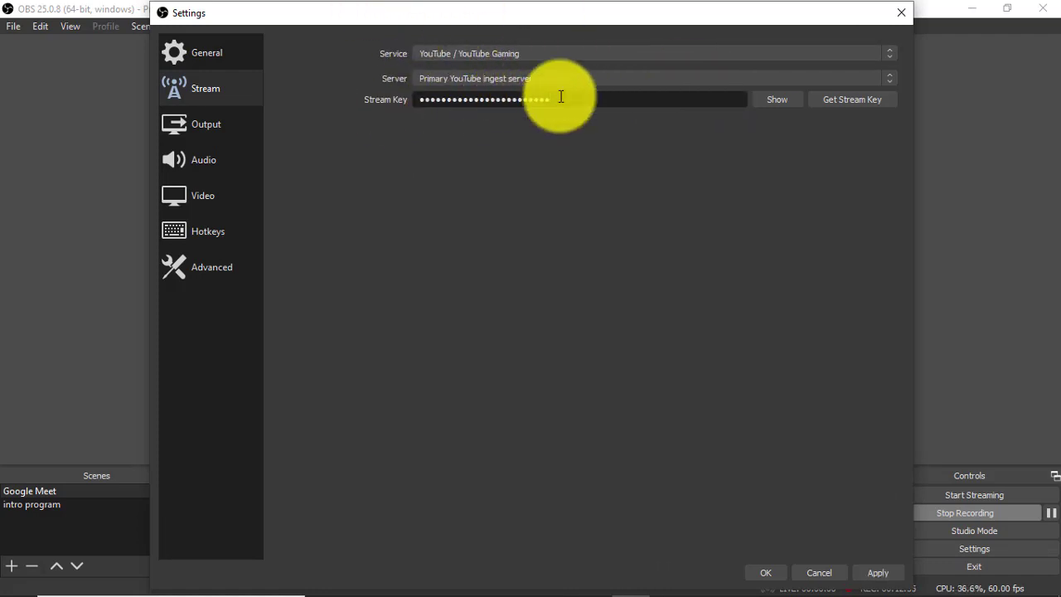
click(878, 573)
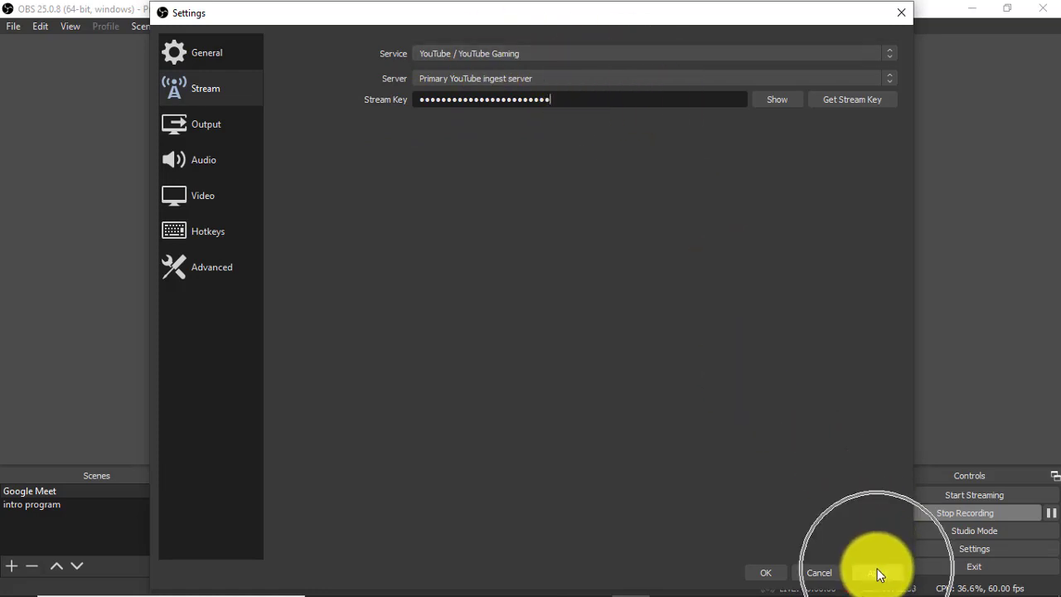
click(771, 572)
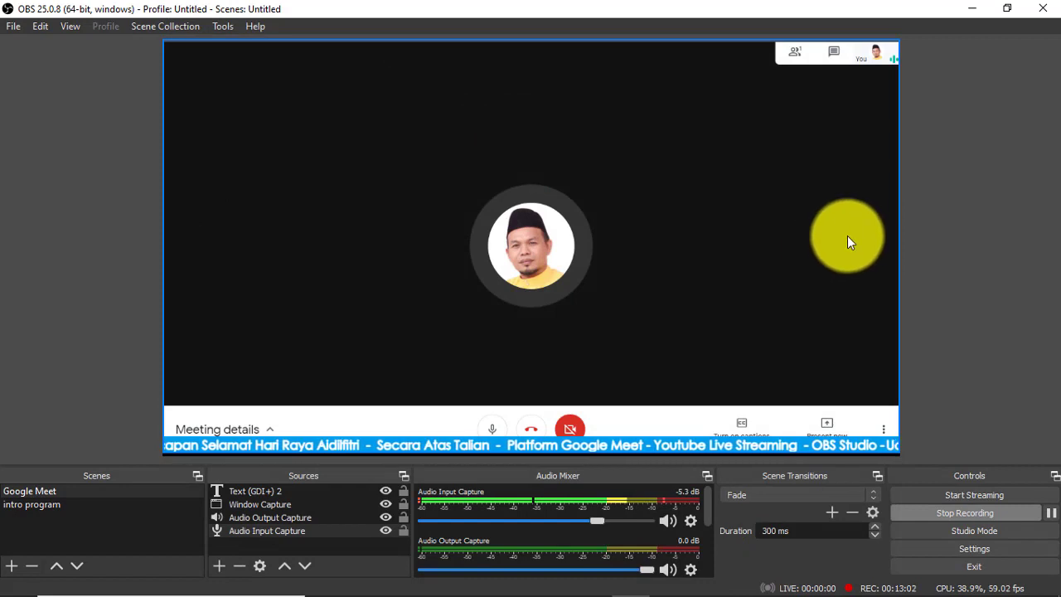
Start streaming from OBS Studio and move its window away to reveal the YouTube Studio dashboard
click(978, 497)
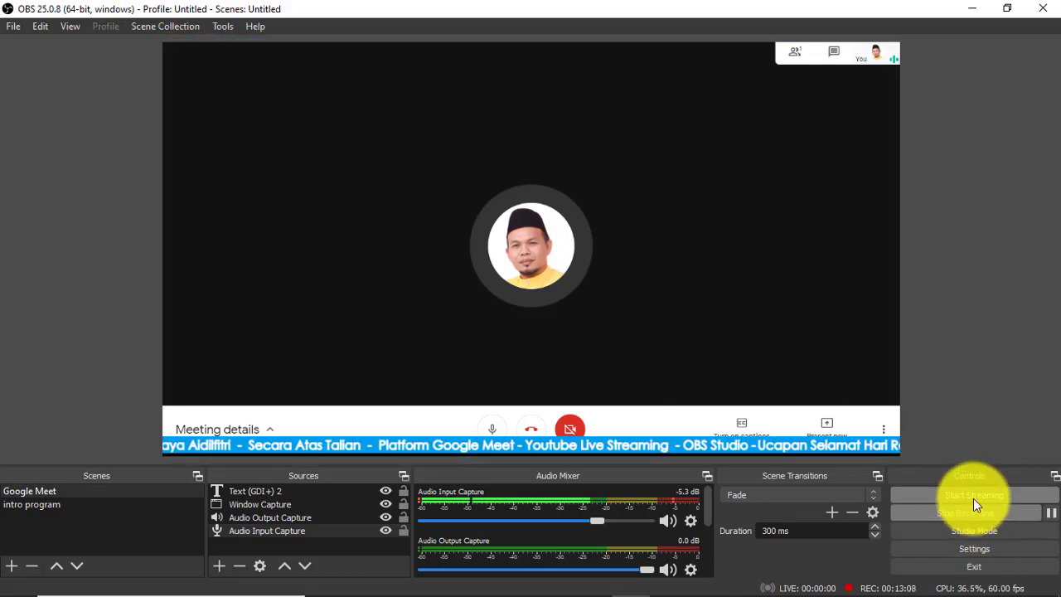
click(973, 498)
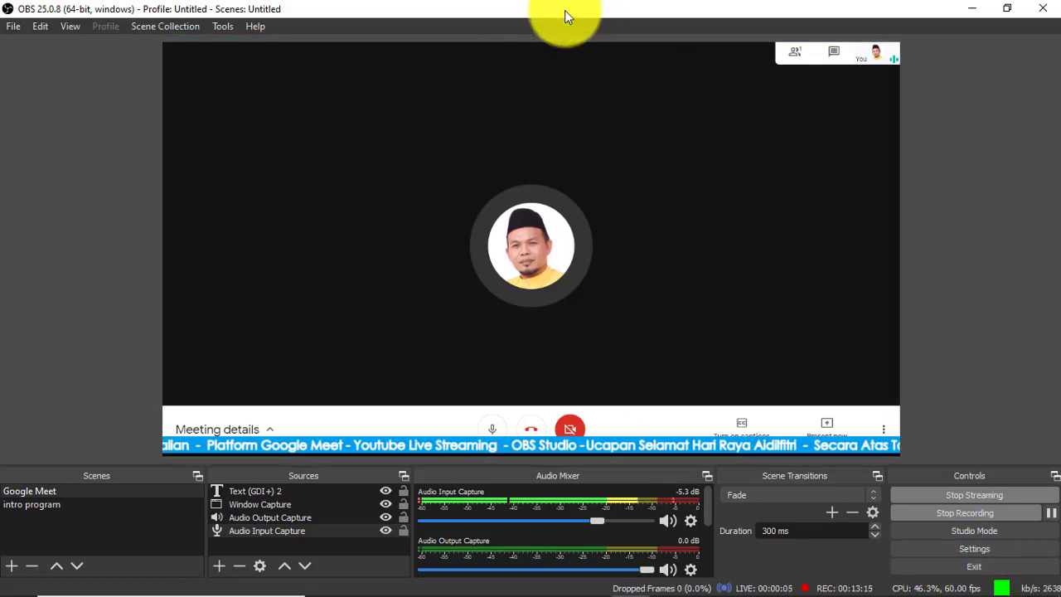
drag(565, 10, 1060, 249)
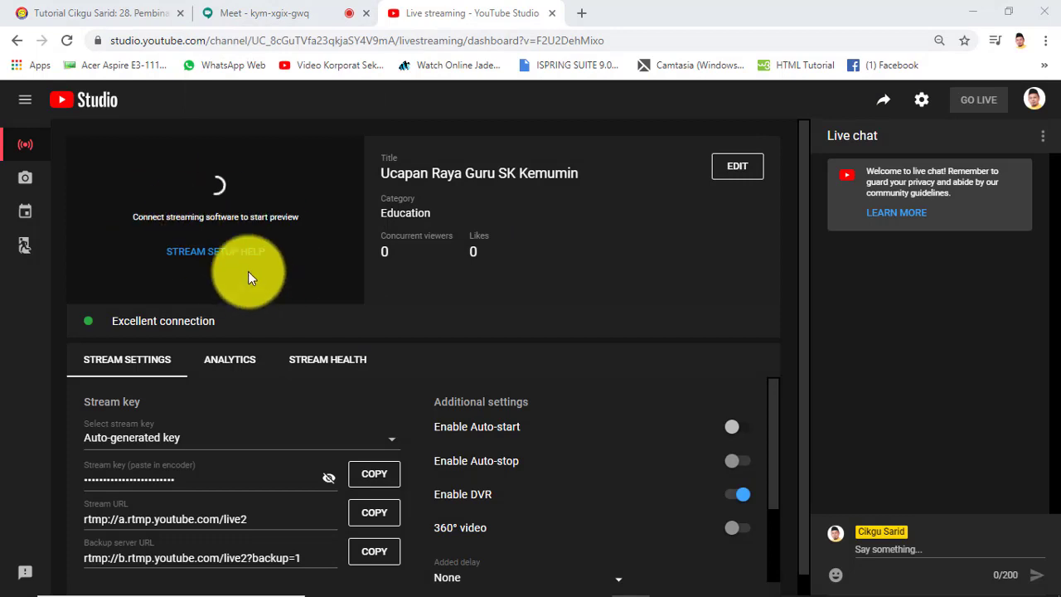
Go live with the "Ucapan Raya Guru SK Kemumin" stream in YouTube Studio
click(980, 103)
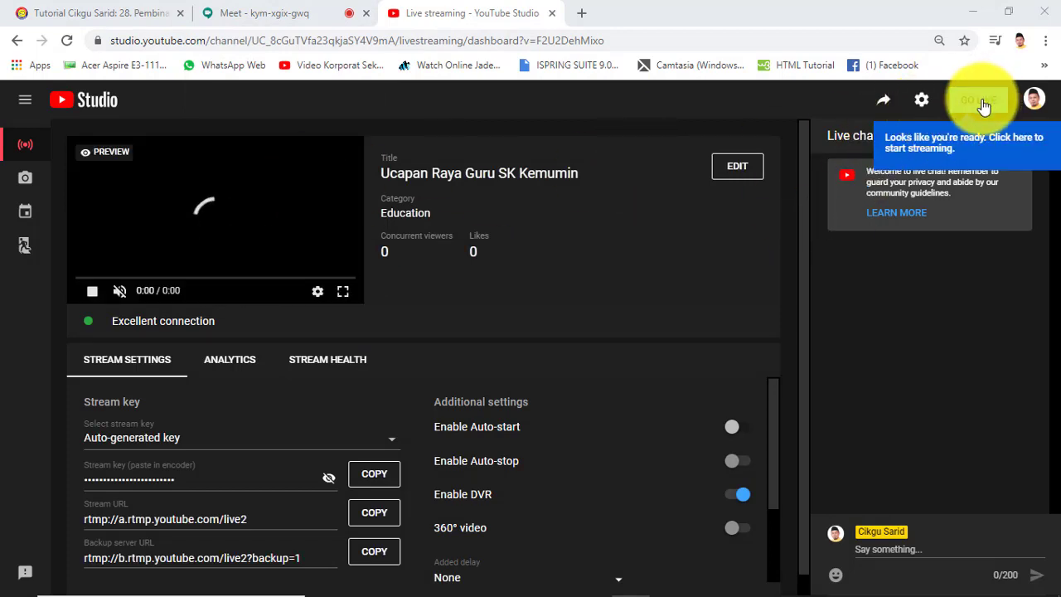
click(983, 106)
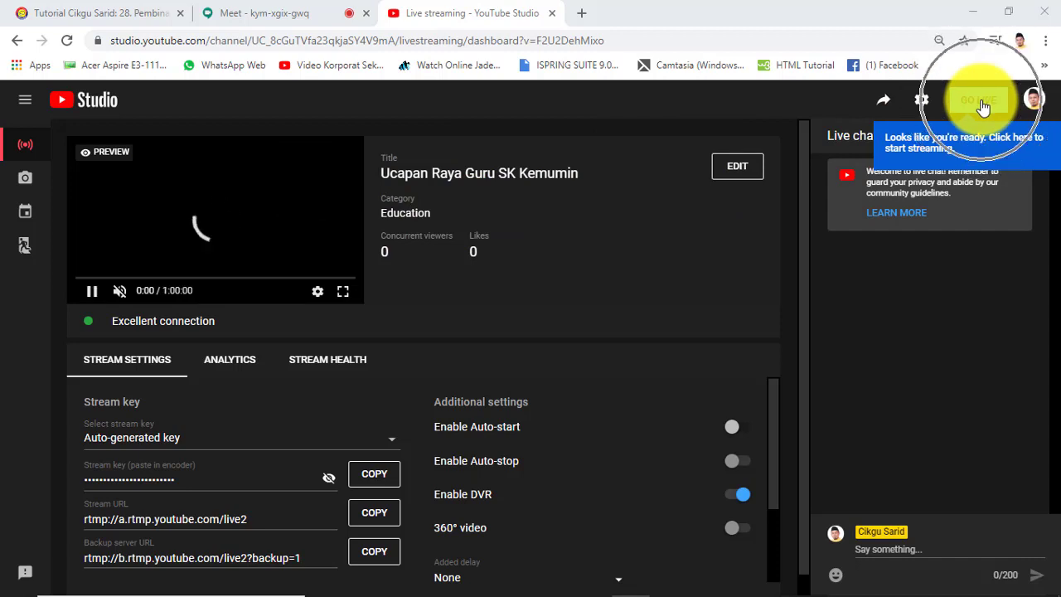
click(982, 106)
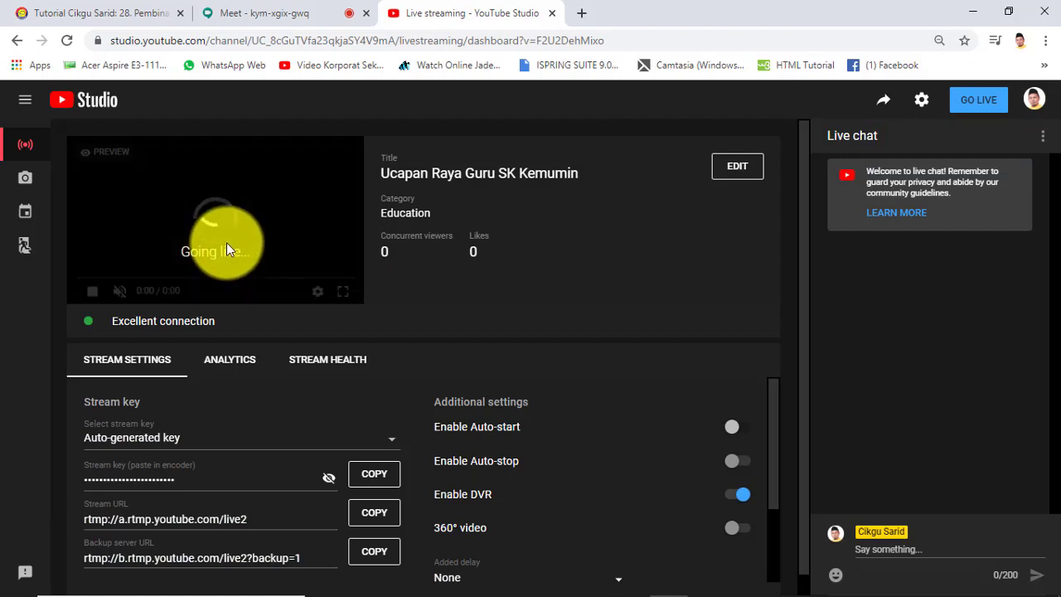
Switch to the Google Meet call and display it in full screen
click(270, 21)
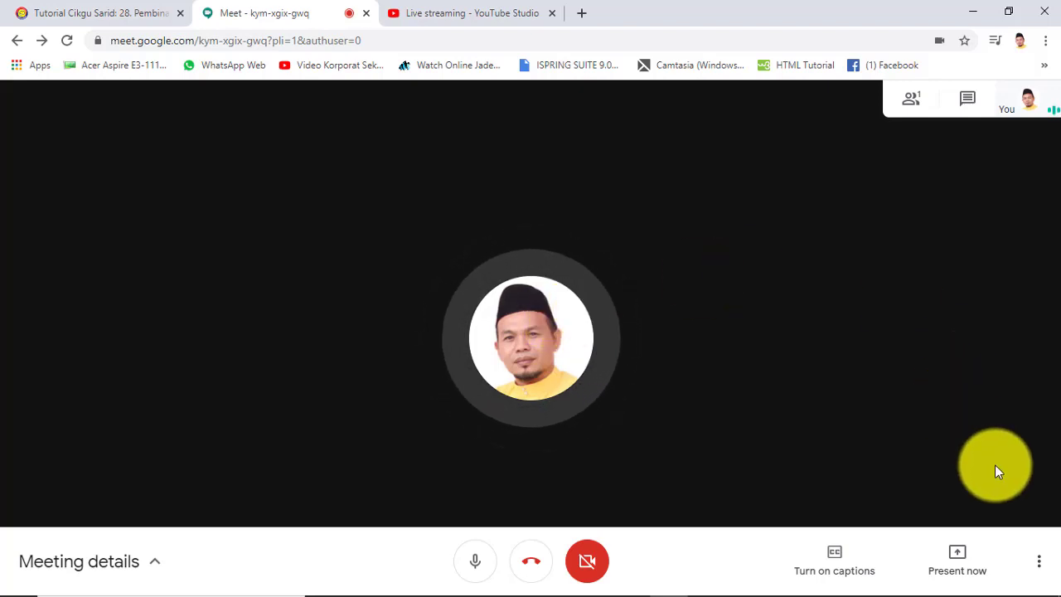
click(1033, 566)
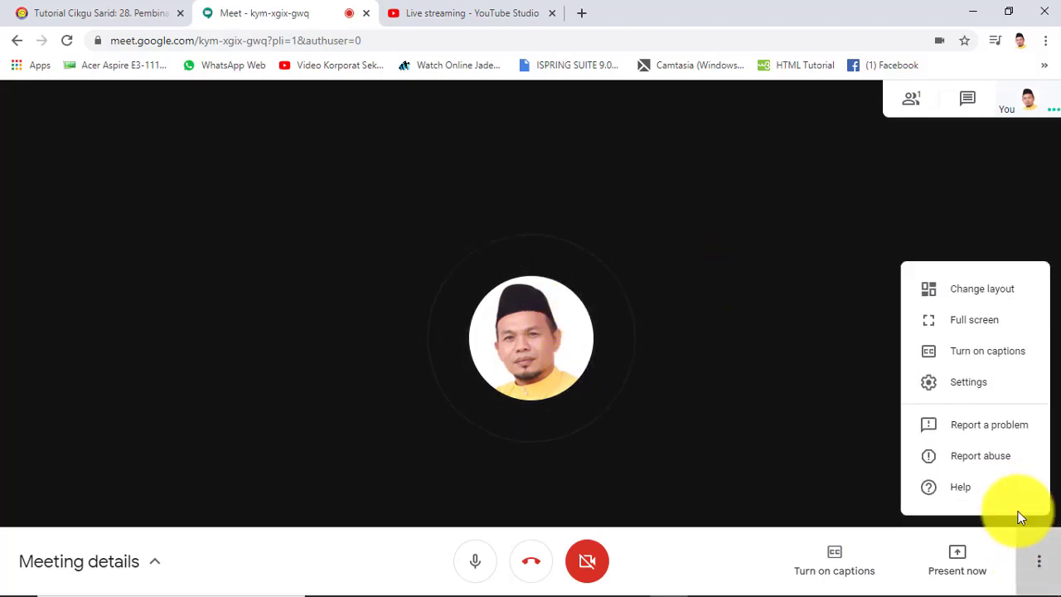
click(973, 332)
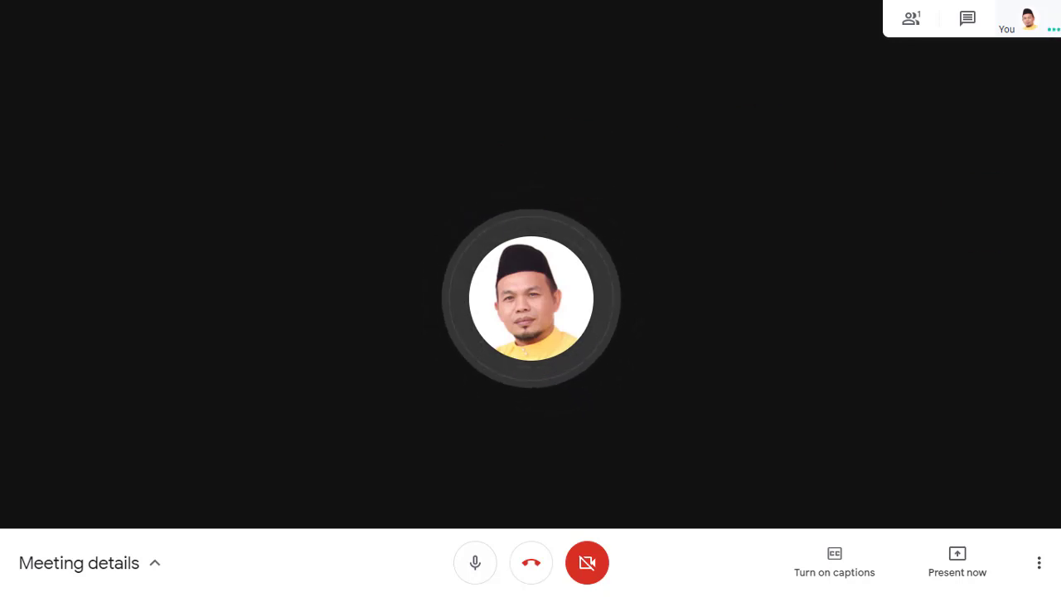
Bring the OBS Studio window over the Meet call and switch the output to the "intro program" scene
drag(1060, 137, 514, 7)
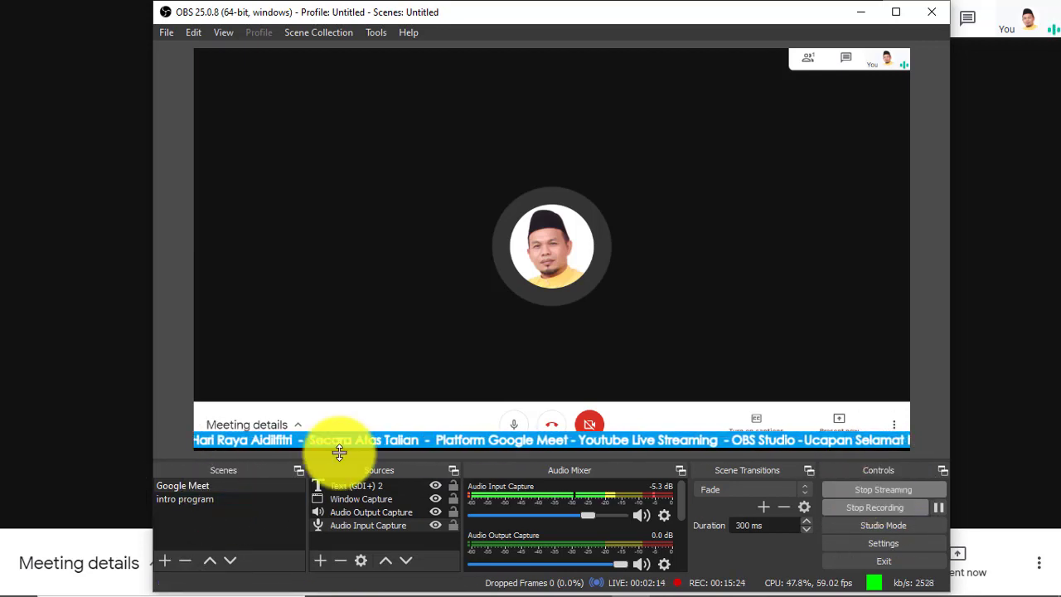
click(208, 500)
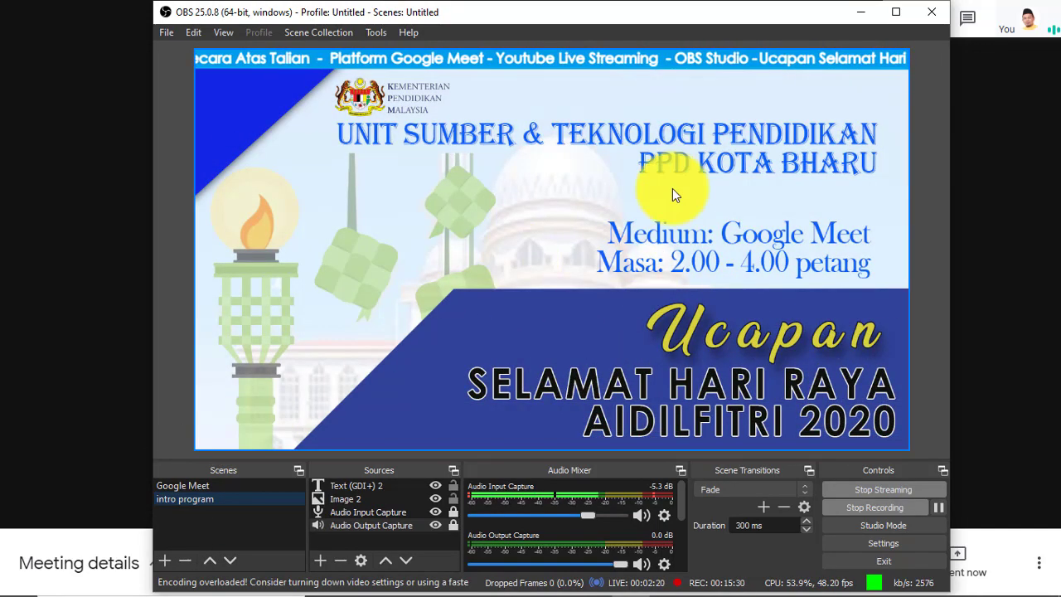
Stop both the streaming and the recording in OBS Studio, then minimize its window
click(884, 490)
click(883, 489)
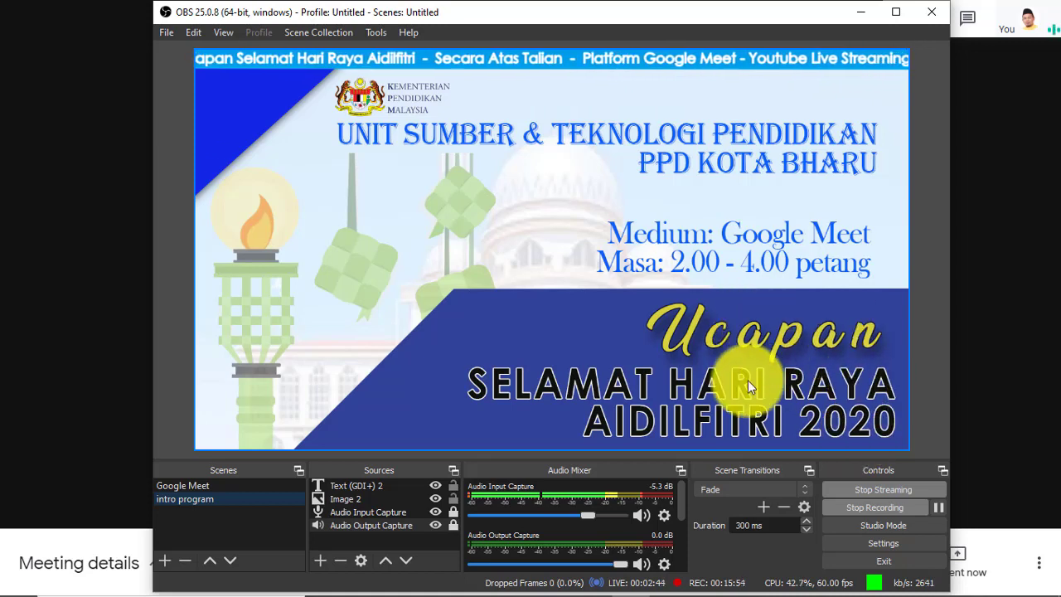
click(883, 490)
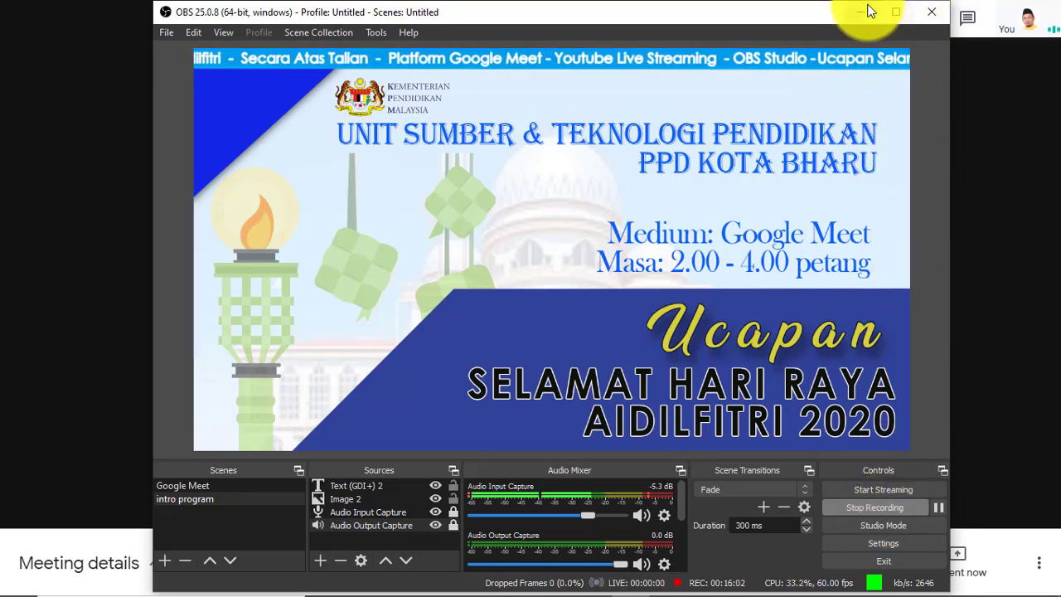
click(884, 507)
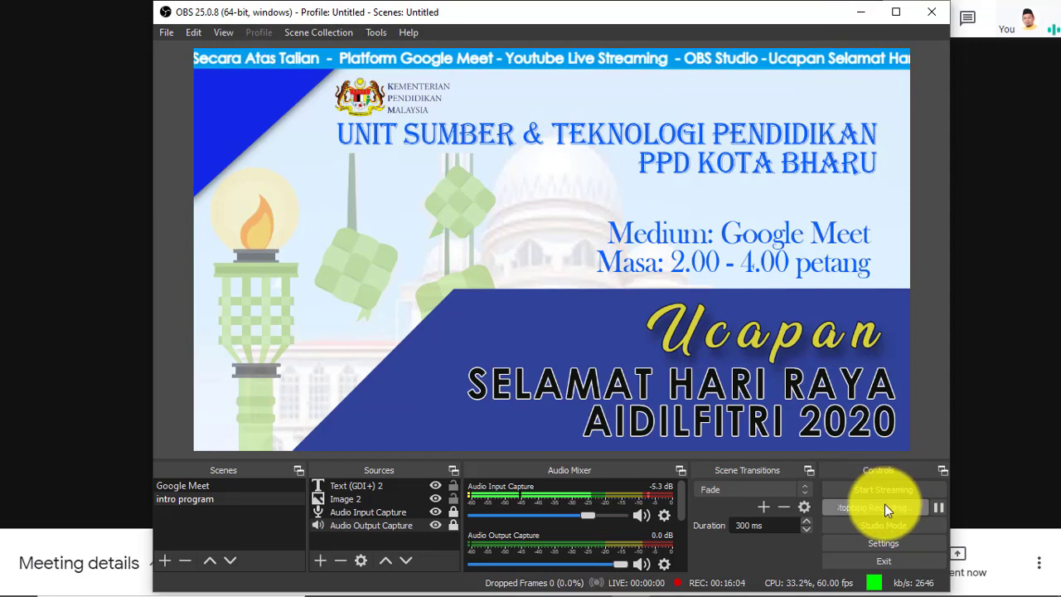
click(859, 8)
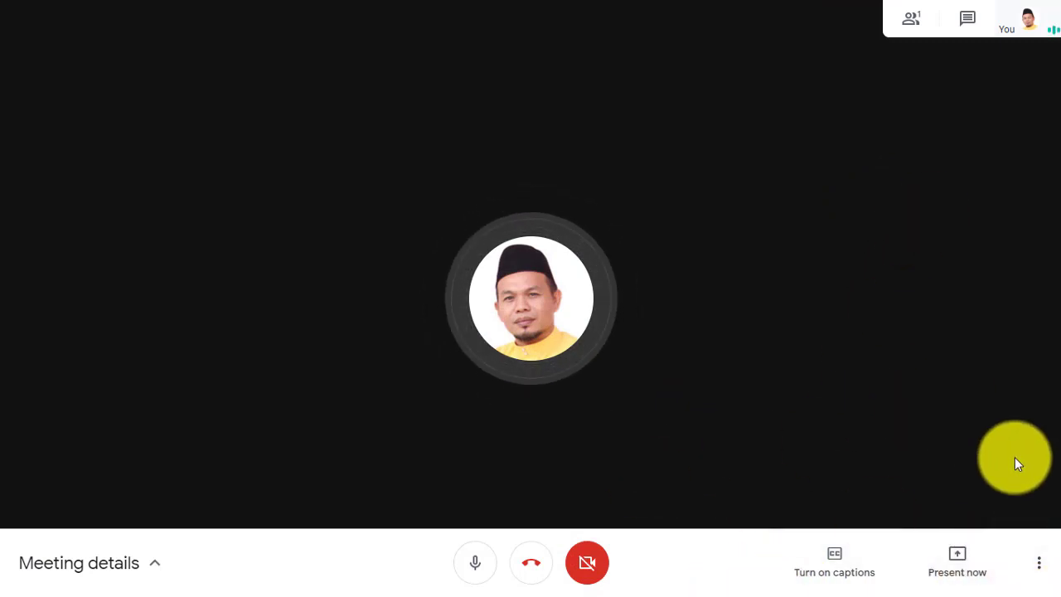
Exit full screen in the Meet call and return to the YouTube Studio live dashboard
click(1040, 564)
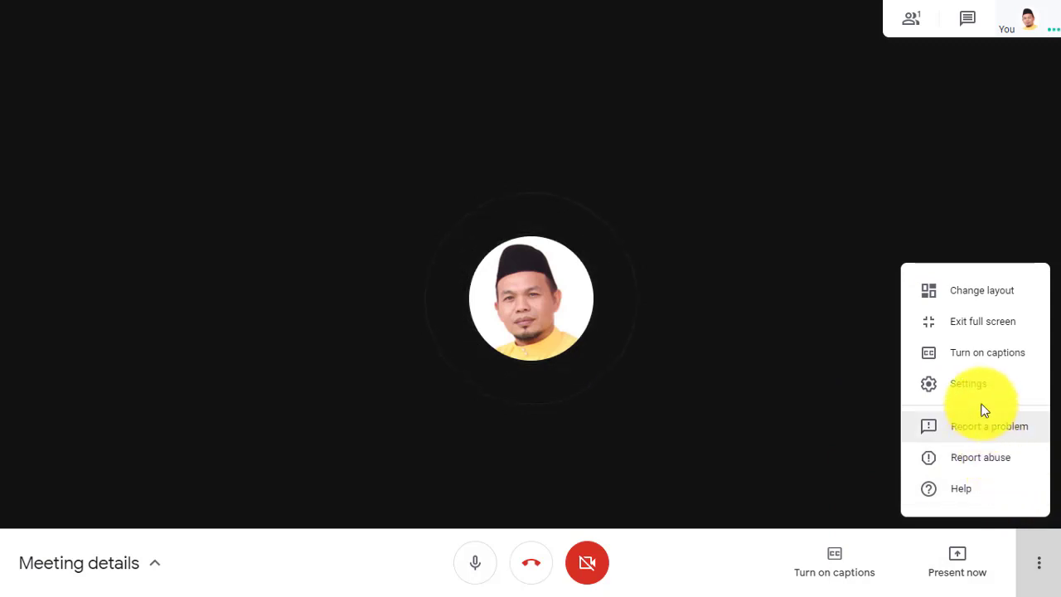
click(959, 323)
click(456, 14)
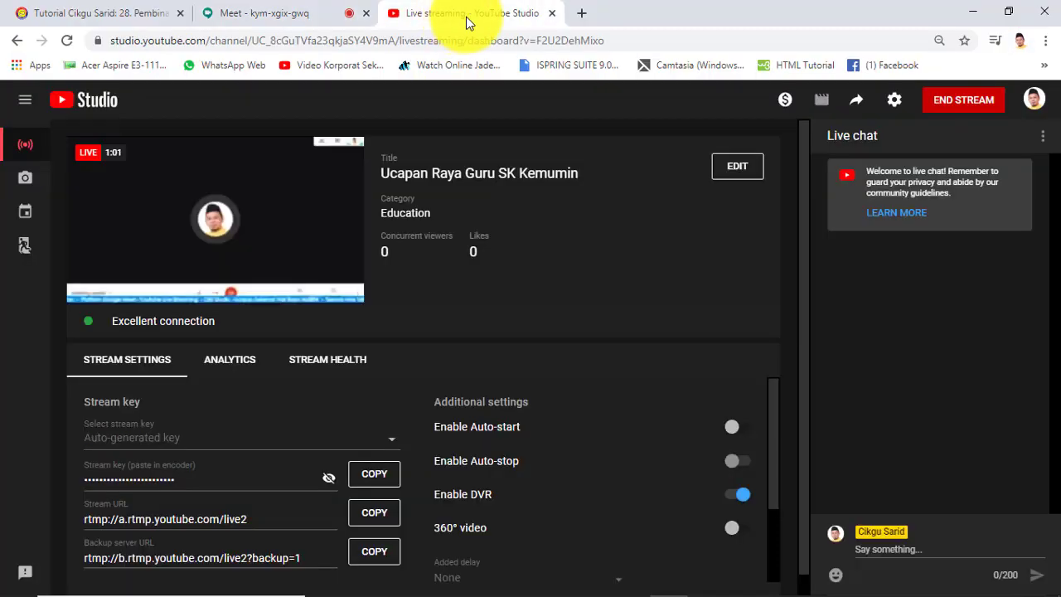
End the YouTube live stream and confirm ending it
click(966, 105)
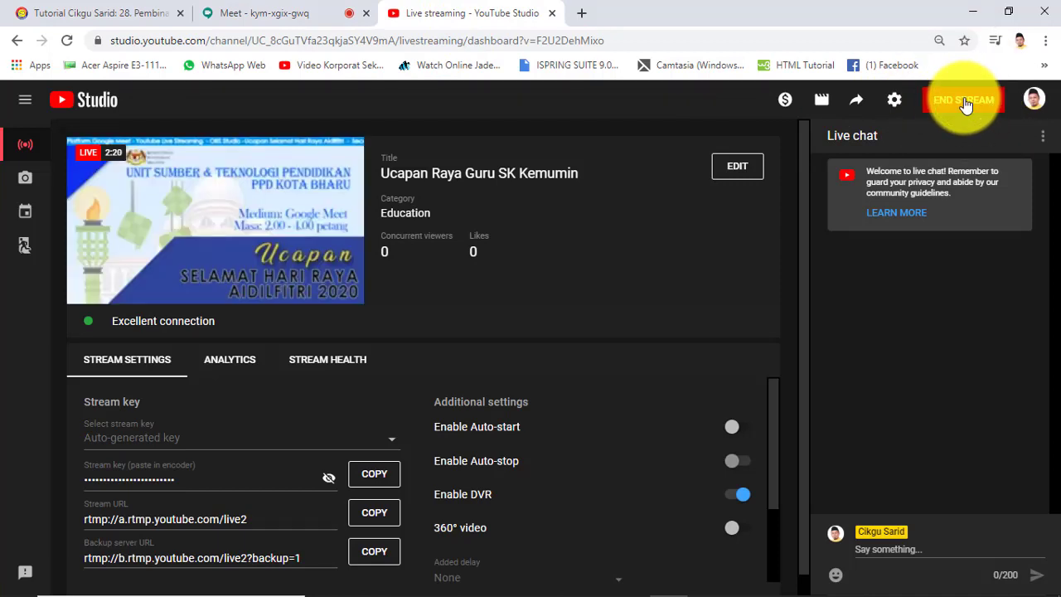
click(965, 105)
click(965, 105)
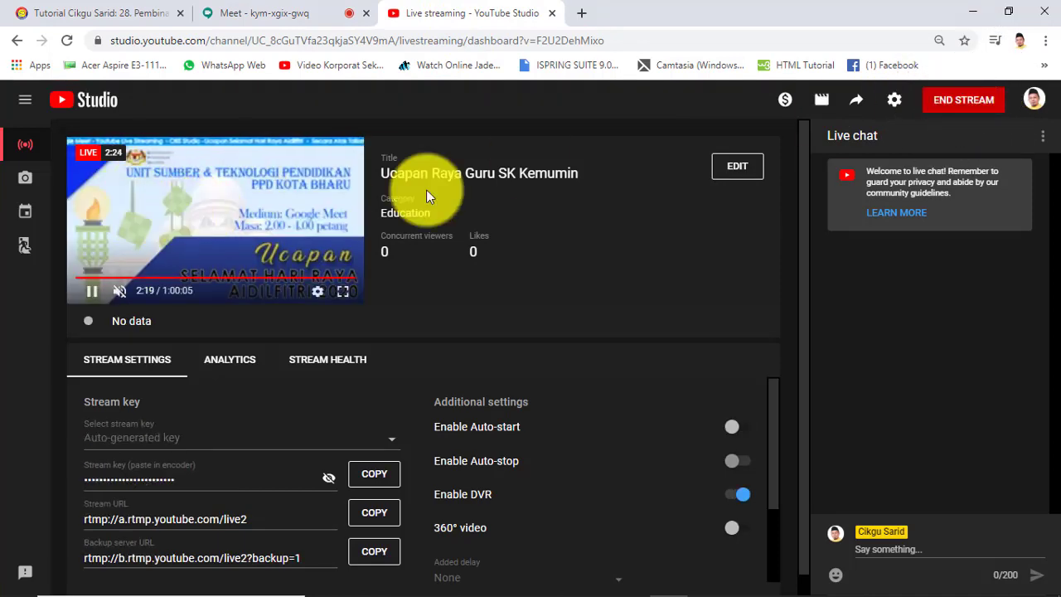
click(951, 101)
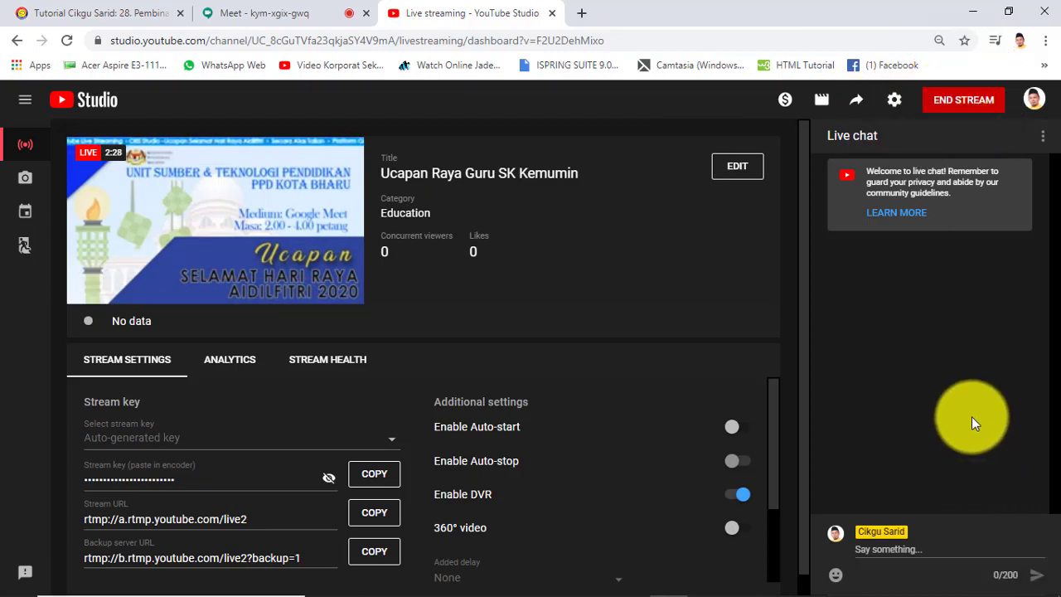
click(965, 104)
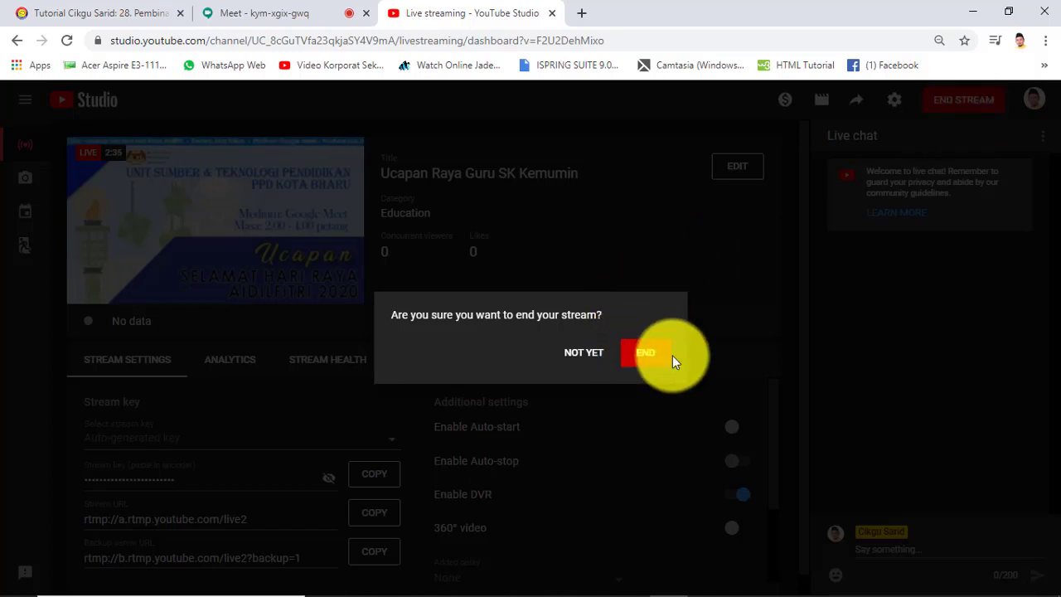
click(651, 355)
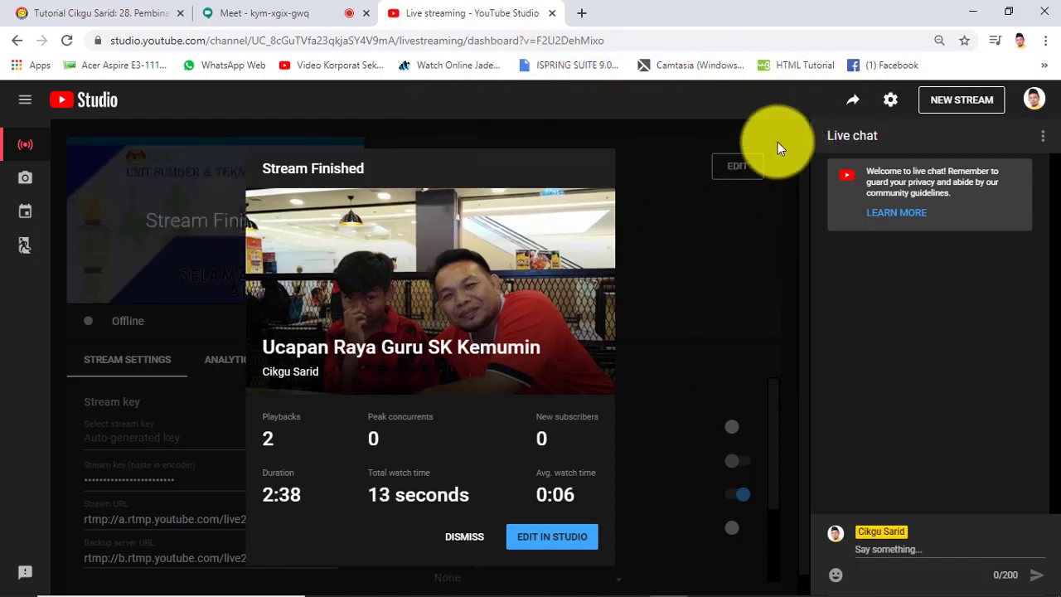
Open the sharing options for the finished stream and highlight its video link
click(854, 104)
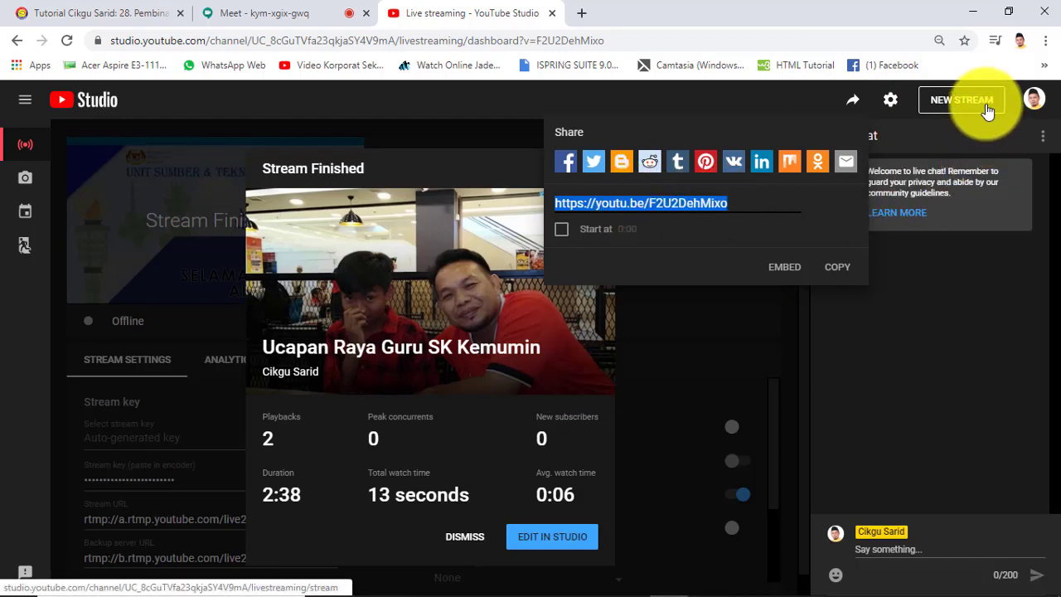
click(676, 214)
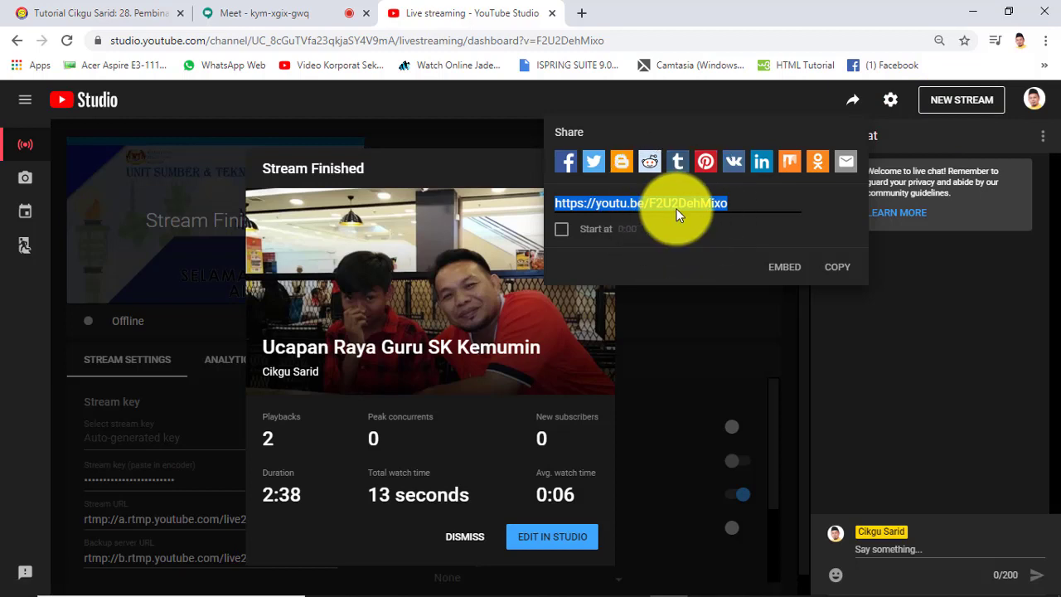
View the Meet call's joining info, highlight the meeting link, and return to the YouTube Studio tab
click(233, 18)
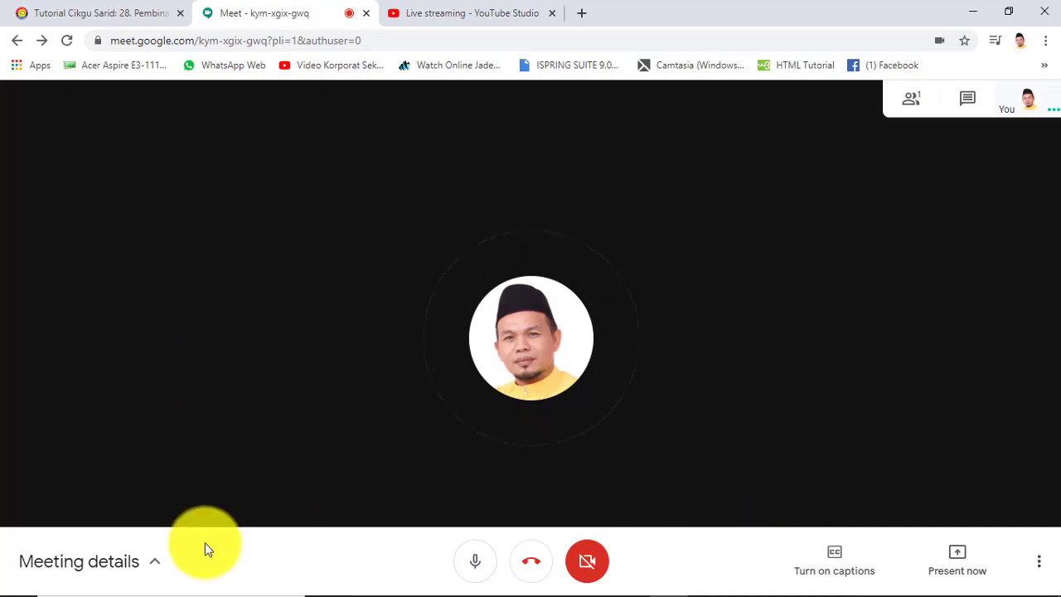
click(147, 574)
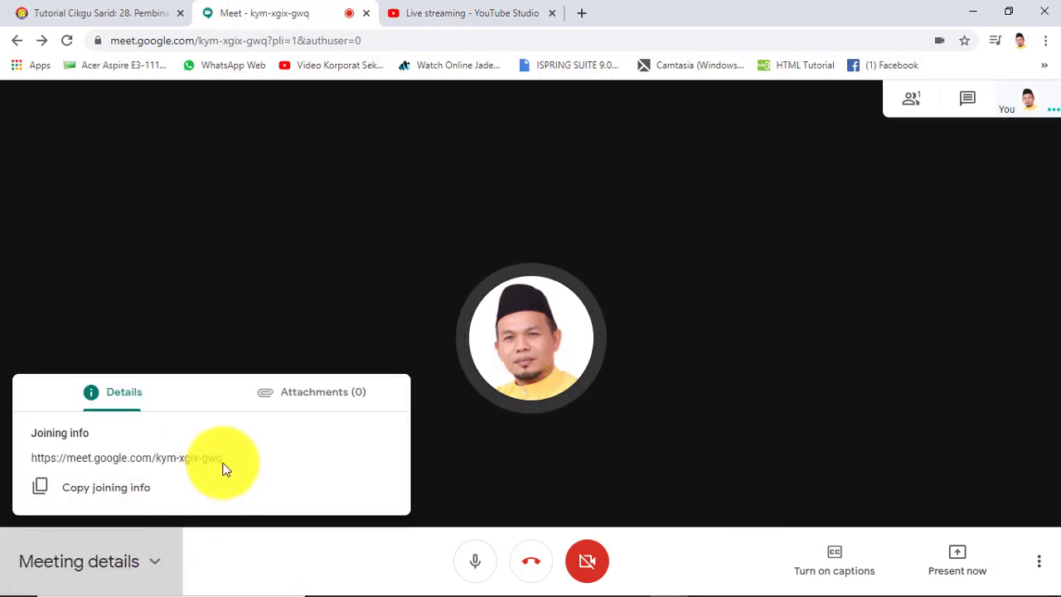
triple_click(191, 456)
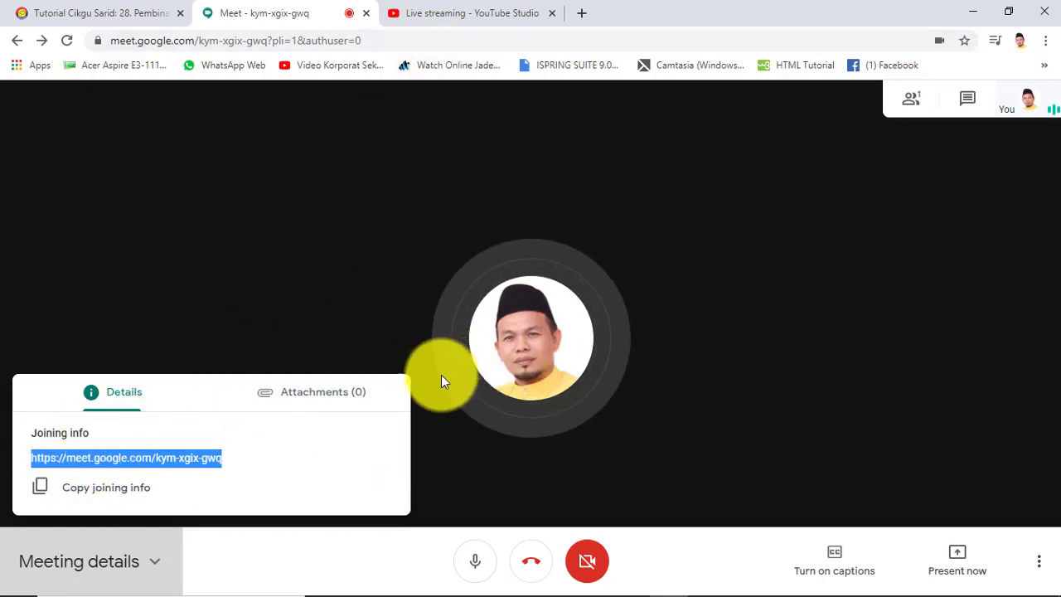
click(457, 15)
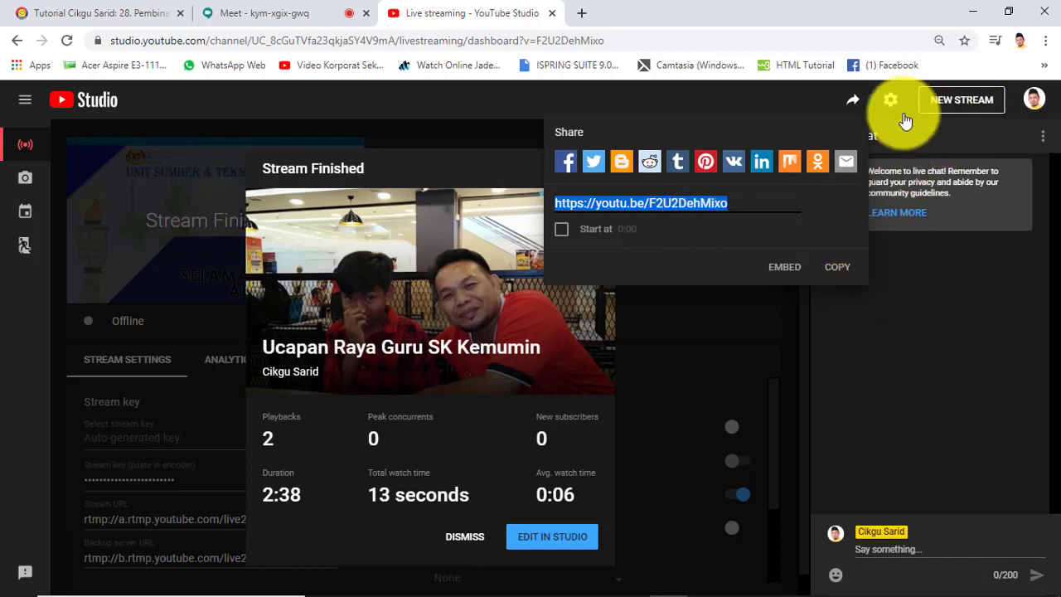
Open the YouTube home page in a new browser tab, keeping the YouTube Studio live dashboard open
click(585, 17)
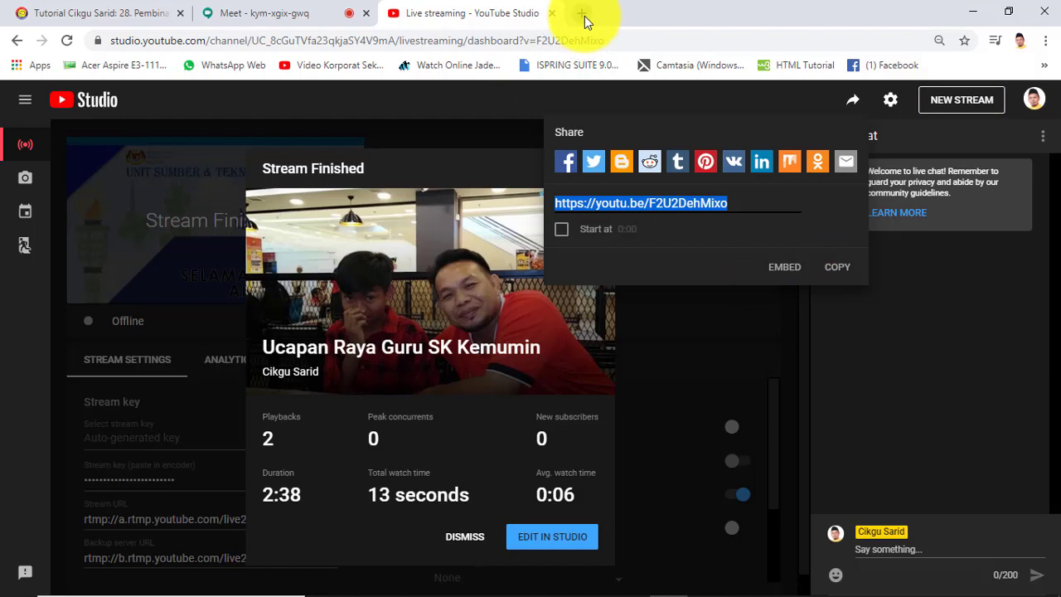
click(585, 15)
click(355, 410)
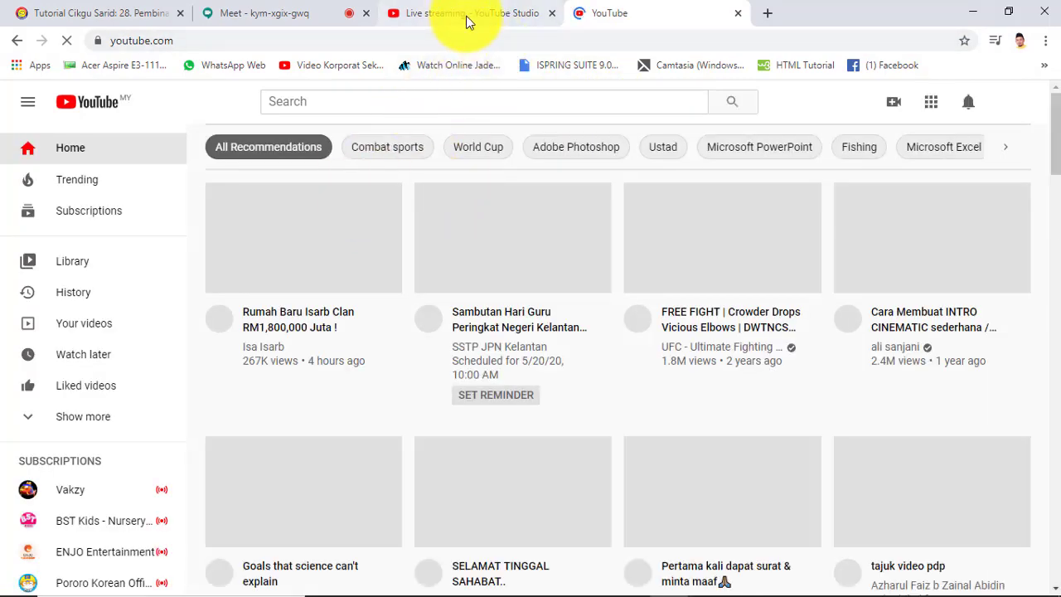
click(466, 20)
click(622, 16)
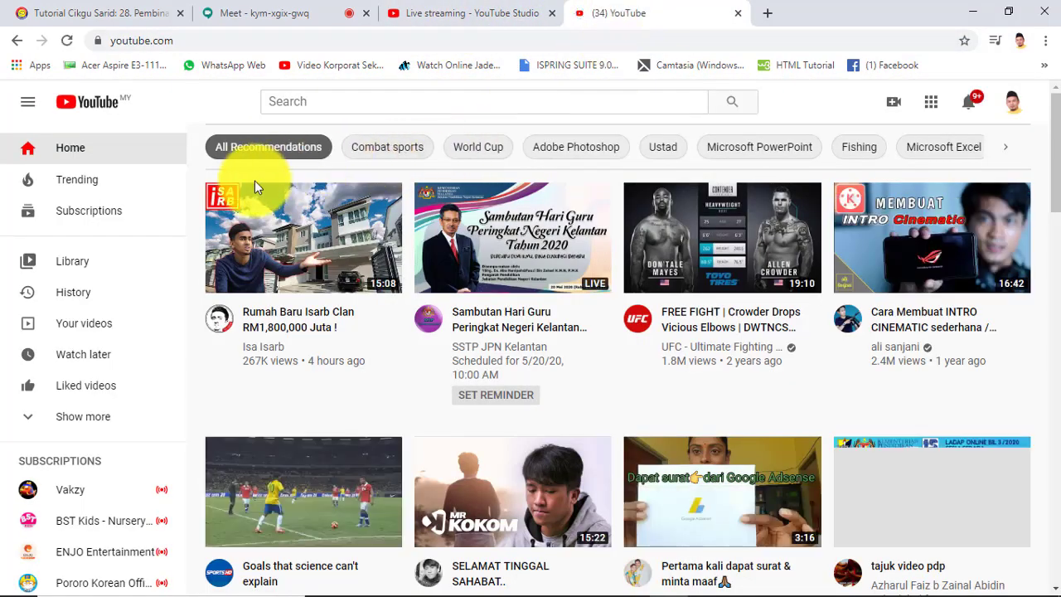
Go to the signed-in account's own channel and locate the recorded stream "Ucapan Raya Guru SK Kemumin" among its uploaded videos
click(1007, 105)
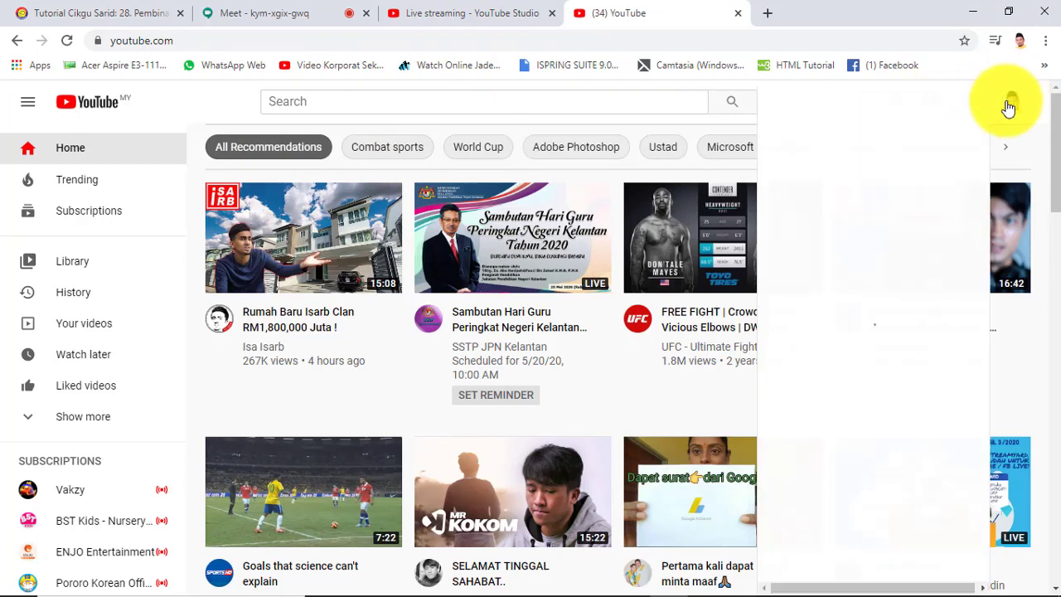
click(880, 199)
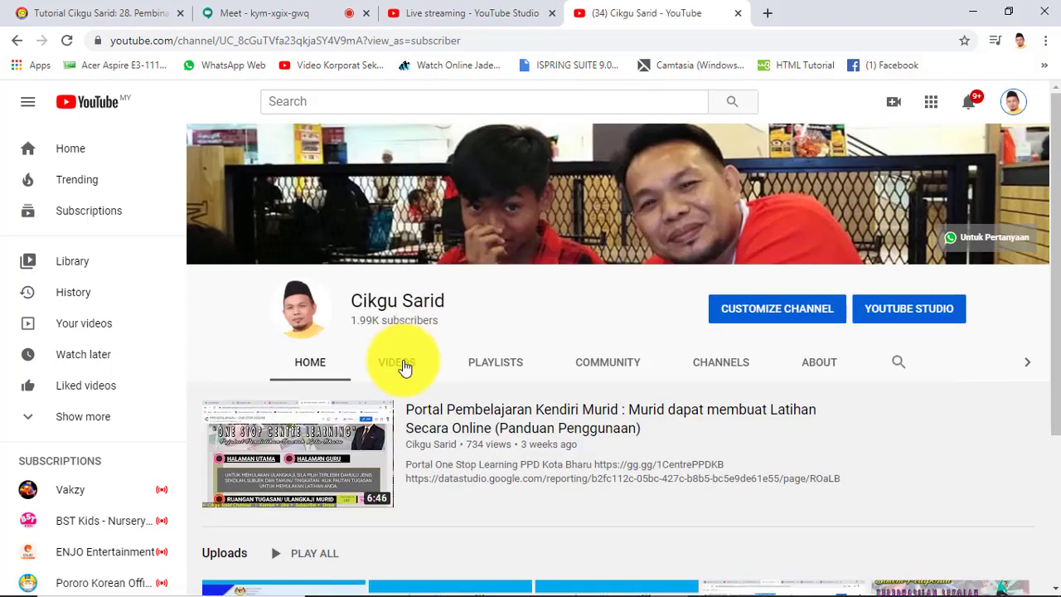
click(397, 362)
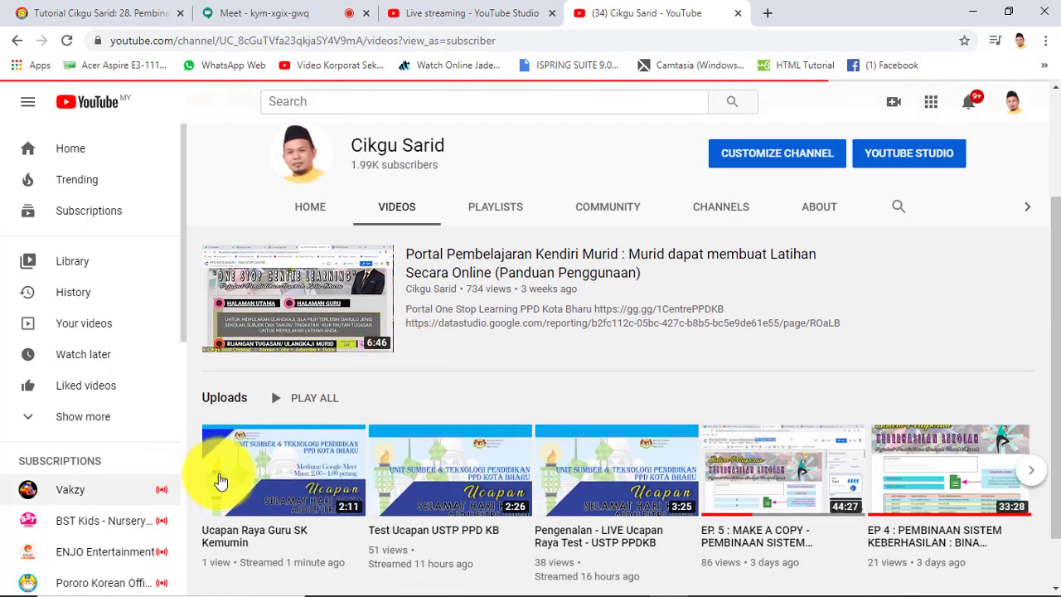
scroll(257, 489, down, 3)
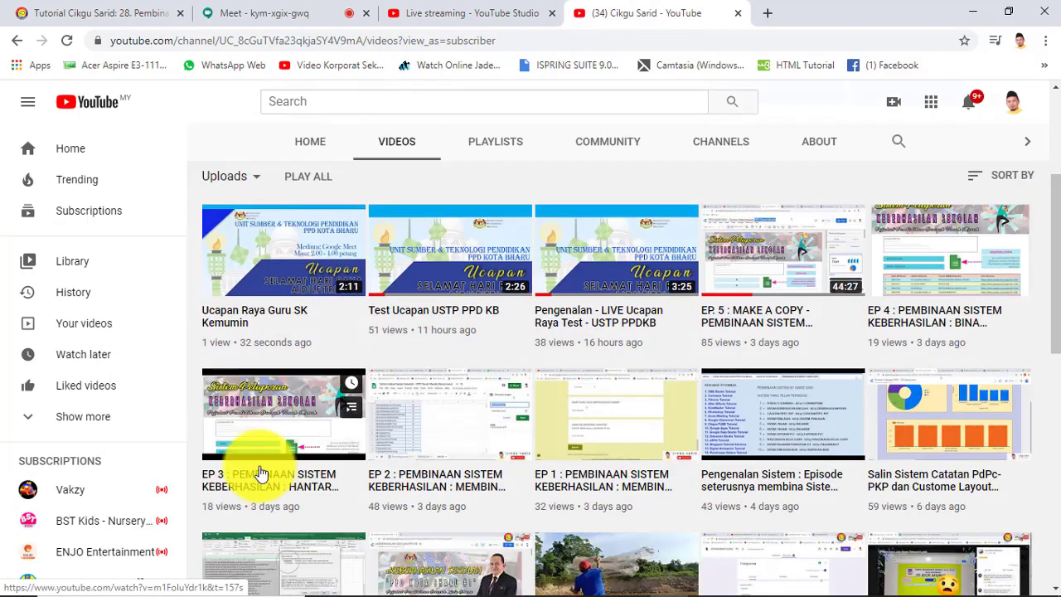
click(290, 276)
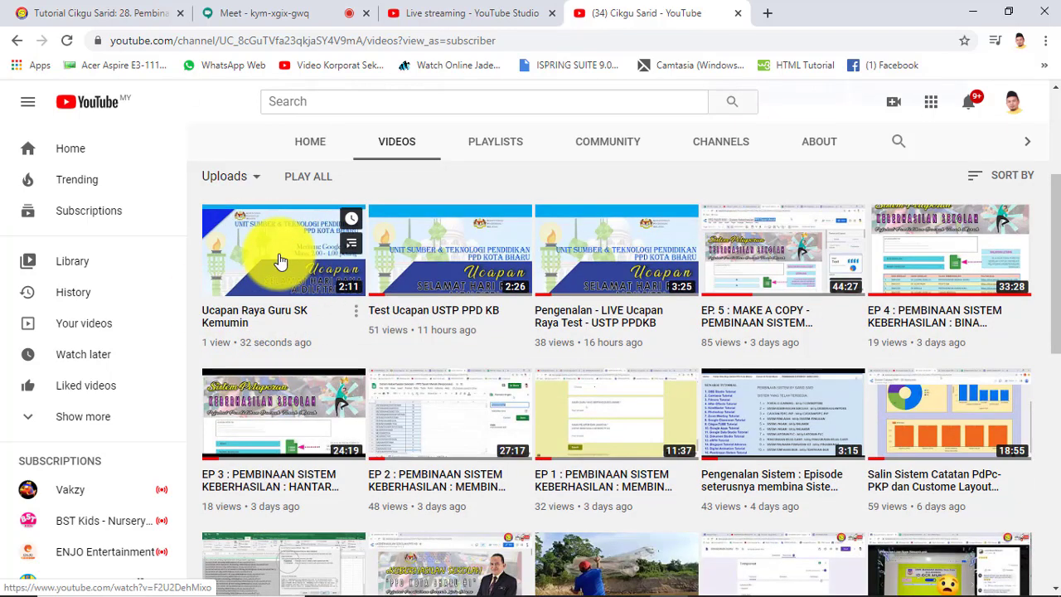